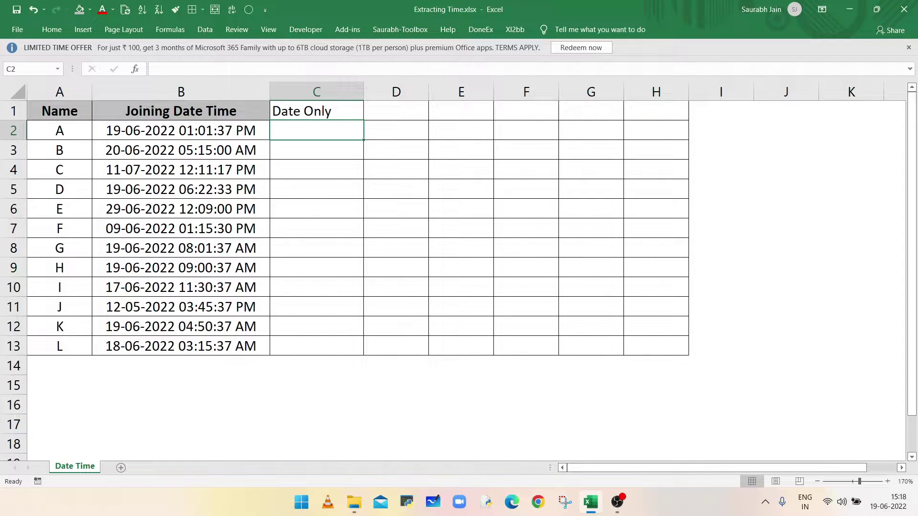
Enter example dates 19-06-2022 and 20-06-2022 in C2:C3, then Flash Fill the rest of column C
{"action": "type", "text": "19-06-2022"}
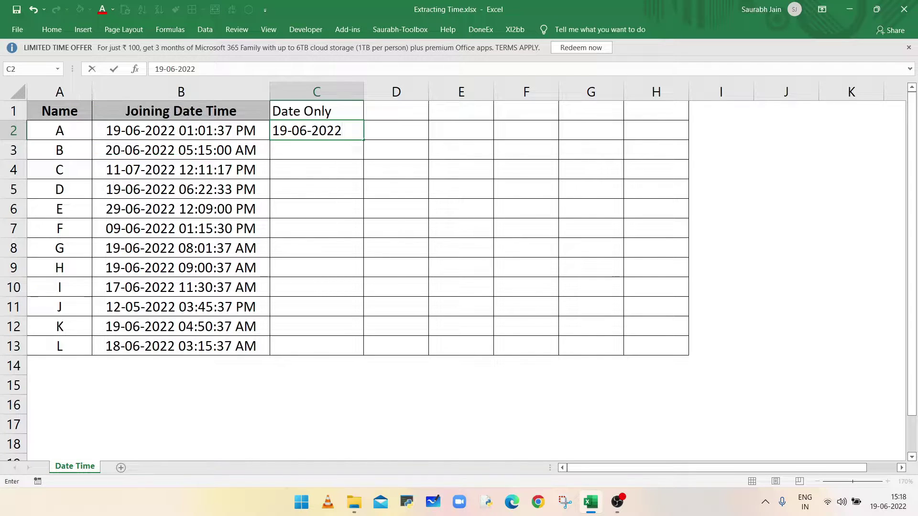
{"action": "key", "text": "Return"}
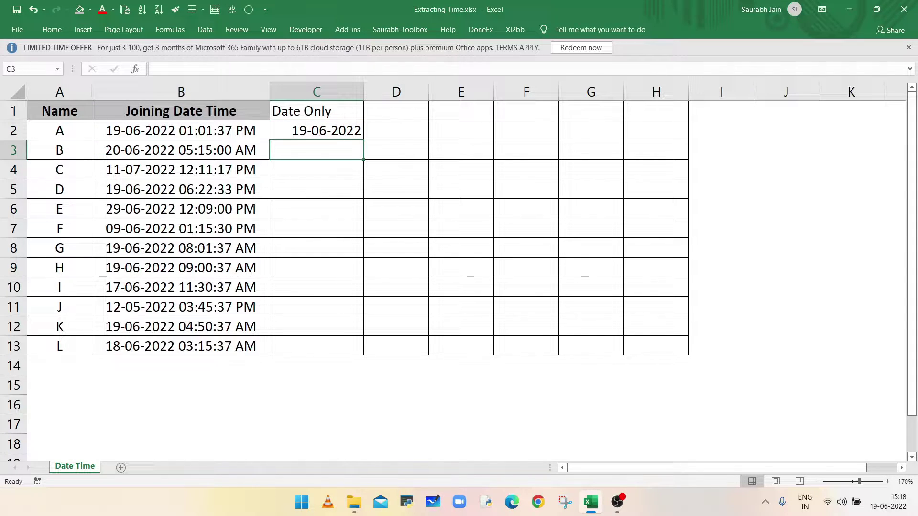
{"action": "type", "text": "20"}
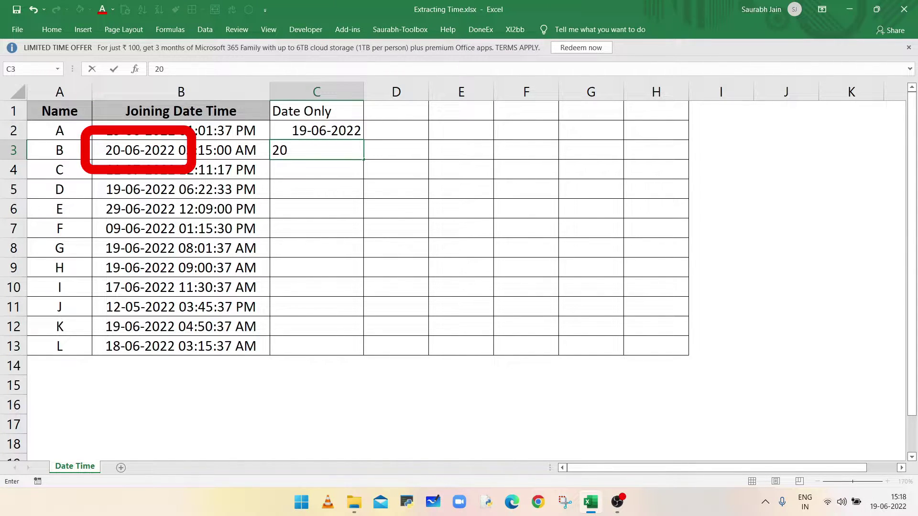
{"action": "type", "text": "-06-2022"}
{"action": "key", "text": "Return"}
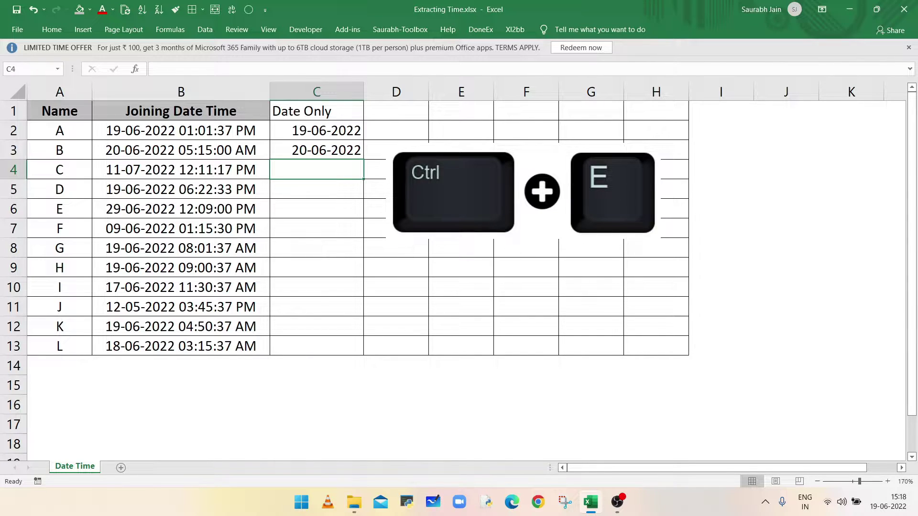
{"action": "key", "text": "ctrl+e"}
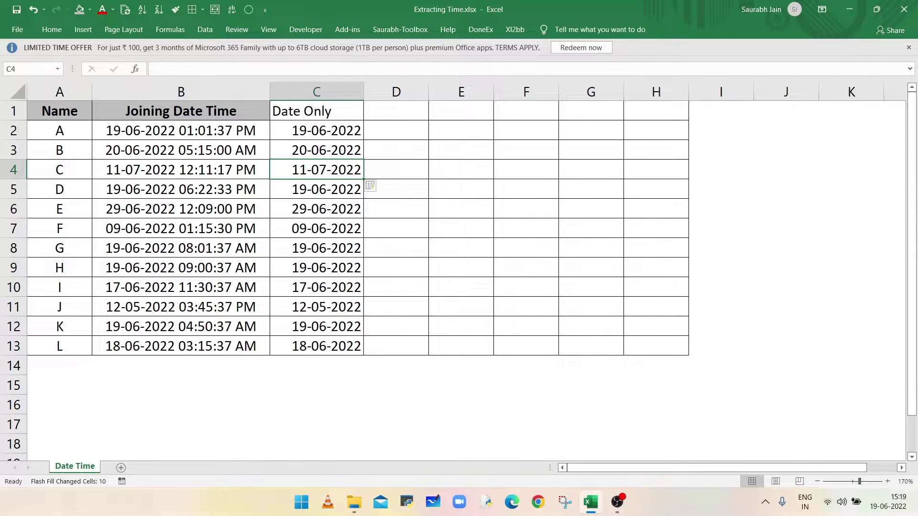
{"action": "left_click", "coordinate": [395, 111]}
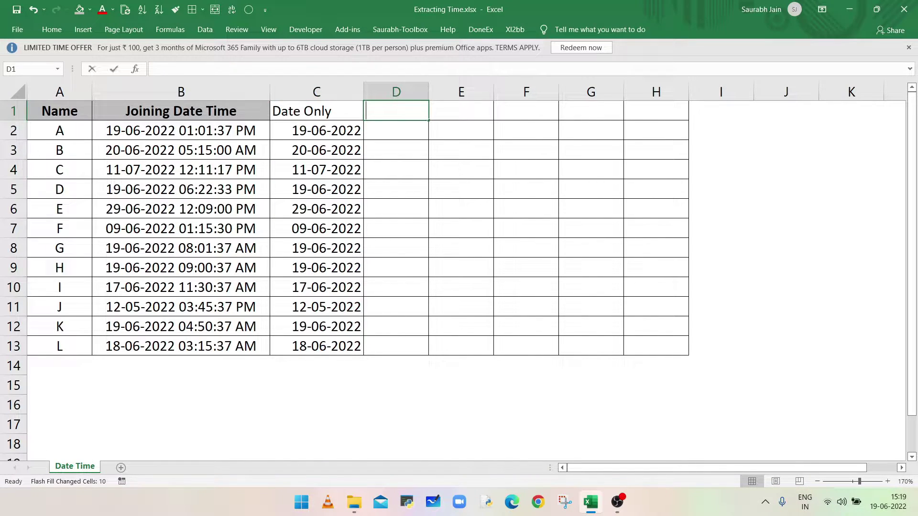
Head column D 'Time Only' and enter example times 01:01:37 PM and 05:15:00 in D2:D3
{"action": "type", "text": "Time Only"}
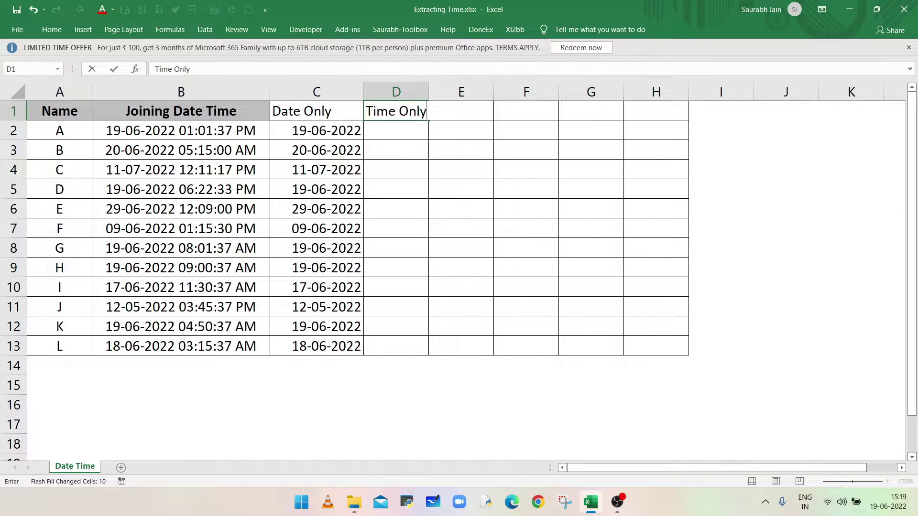
{"action": "key", "text": "Return"}
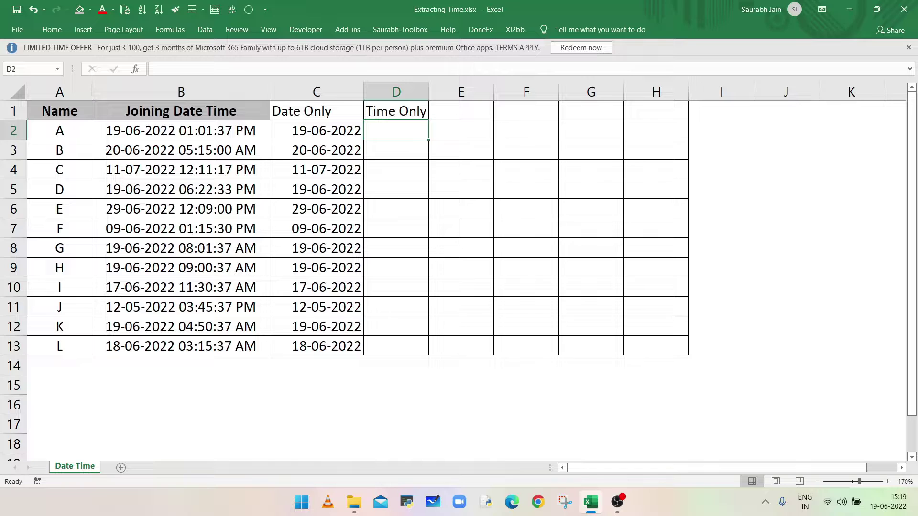
{"action": "type", "text": "01"}
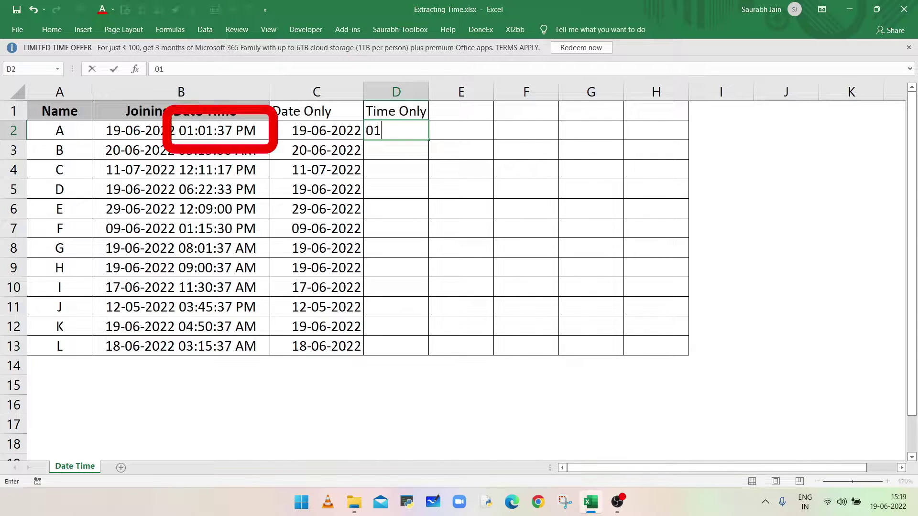
{"action": "type", "text": ":01:37 P"}
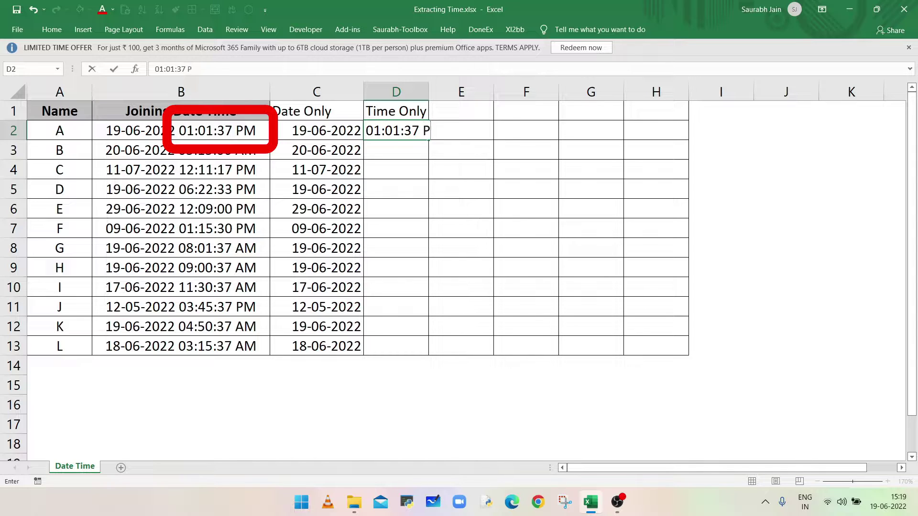
{"action": "type", "text": "M"}
{"action": "key", "text": "Return"}
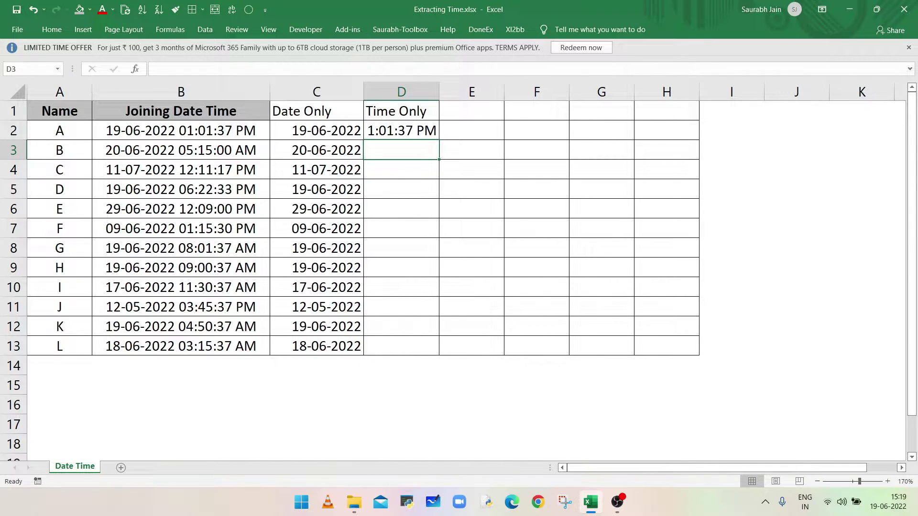
{"action": "type", "text": "05:"}
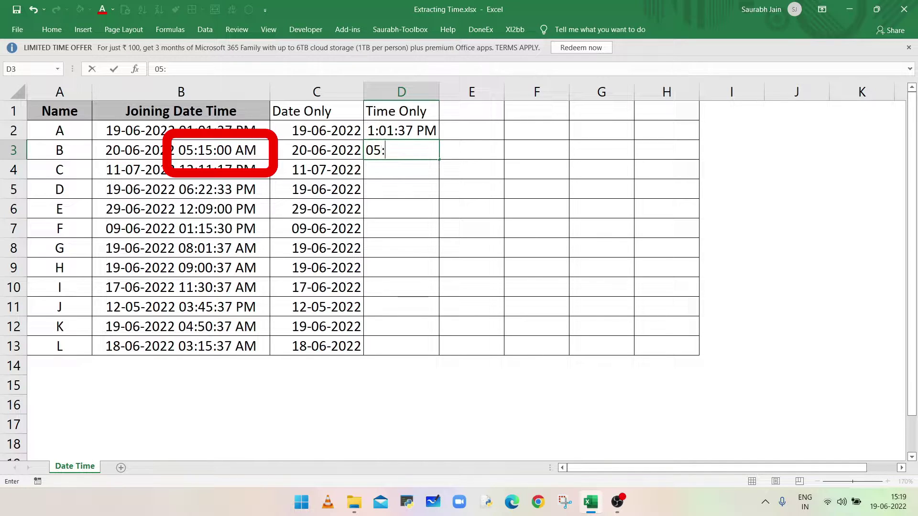
{"action": "type", "text": "15:00"}
{"action": "key", "text": "Return"}
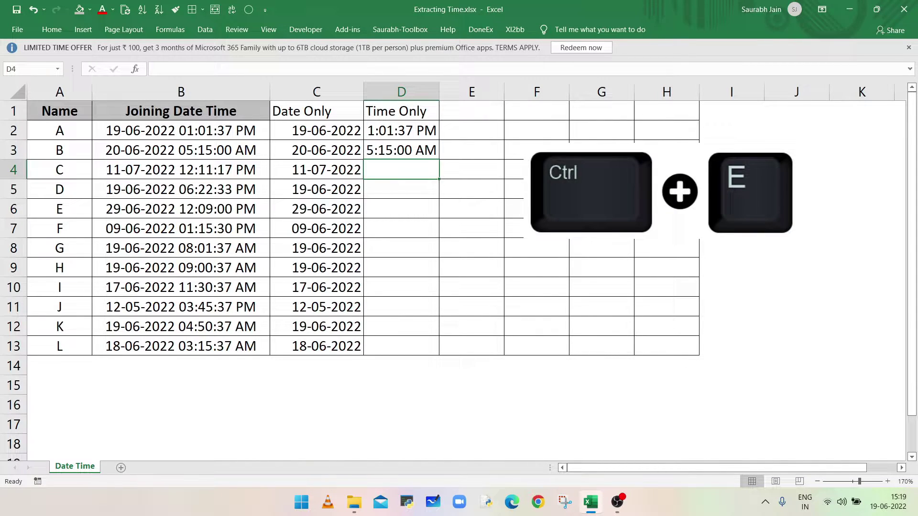
Flash Fill the remaining times down column D using the Home Fill menu
{"action": "left_click", "coordinate": [52, 29]}
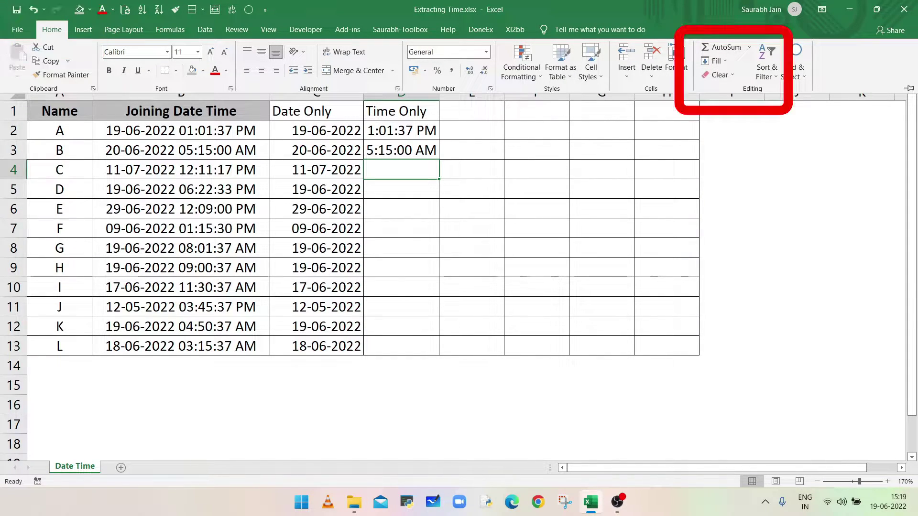
{"action": "left_click", "coordinate": [714, 62]}
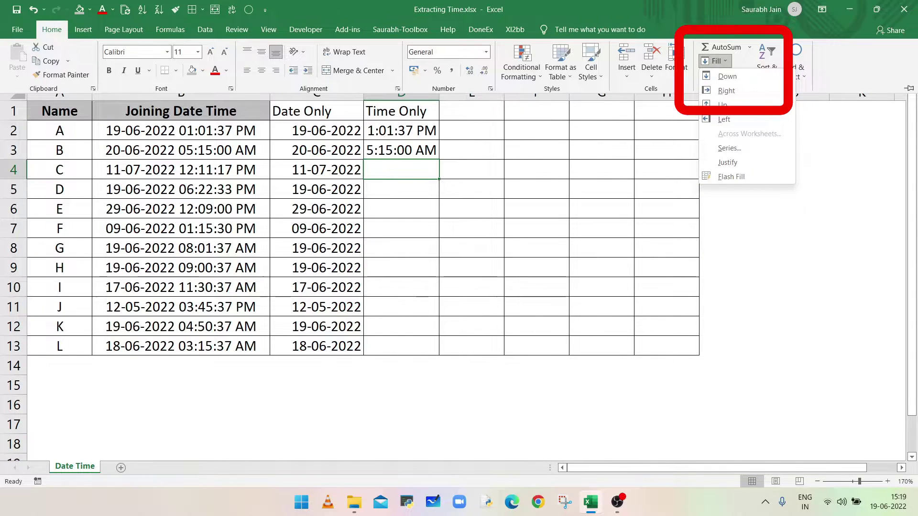
{"action": "key", "text": "Up"}
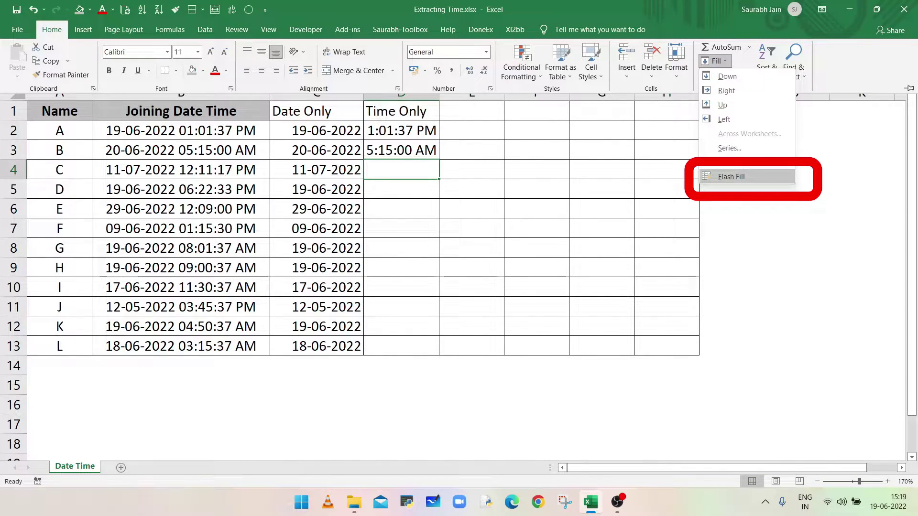
{"action": "key", "text": "Return"}
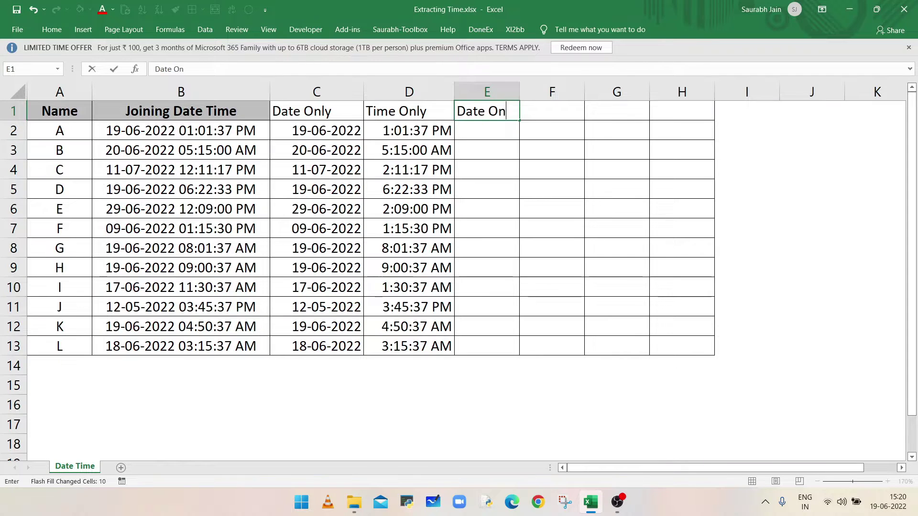
Head column E 'Date Only' and fill E2:E13 with the =INT(B2) formula
{"action": "type", "text": "ly"}
{"action": "key", "text": "Return"}
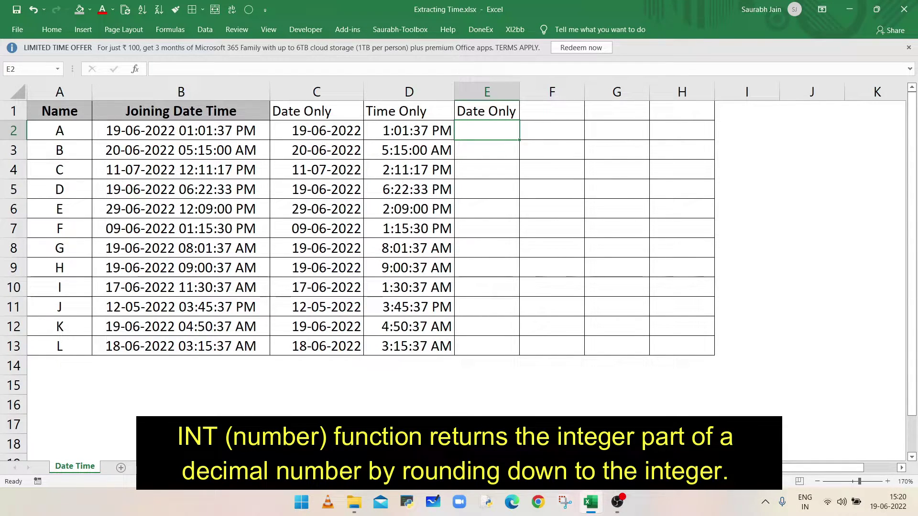
{"action": "type", "text": "="}
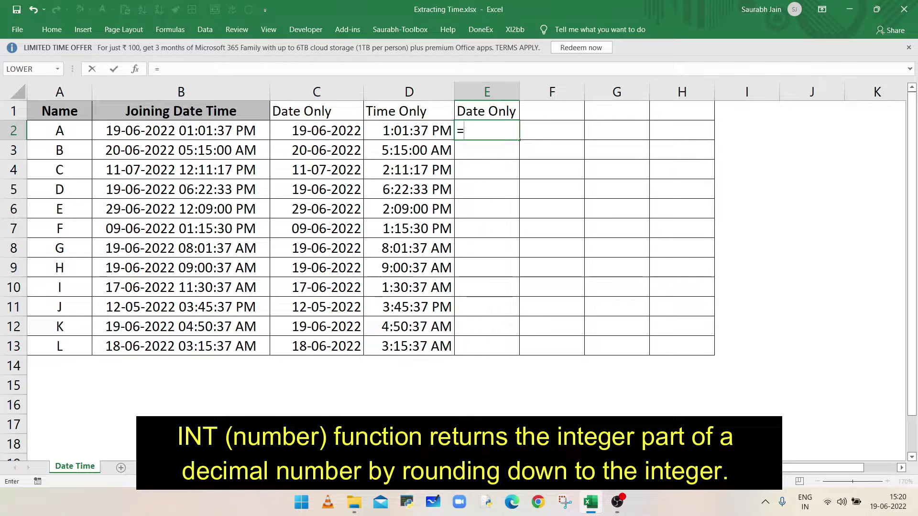
{"action": "type", "text": "INT"}
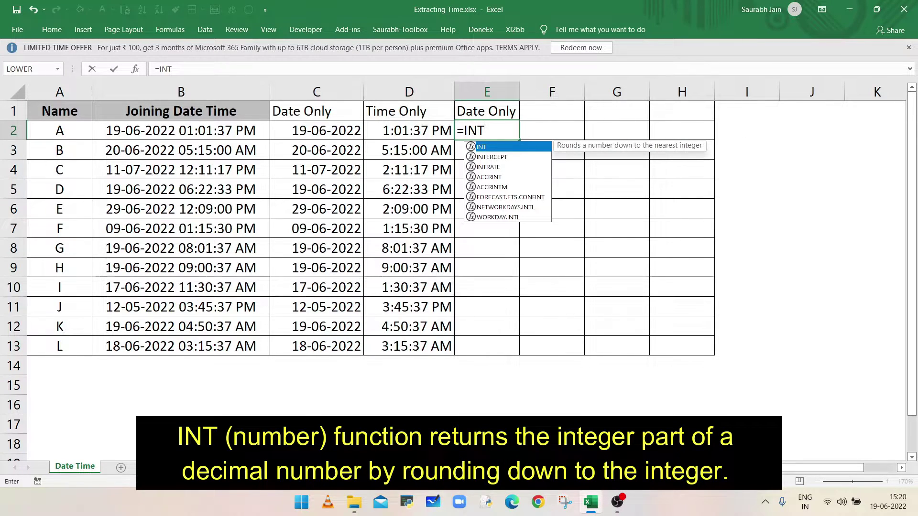
{"action": "type", "text": "("}
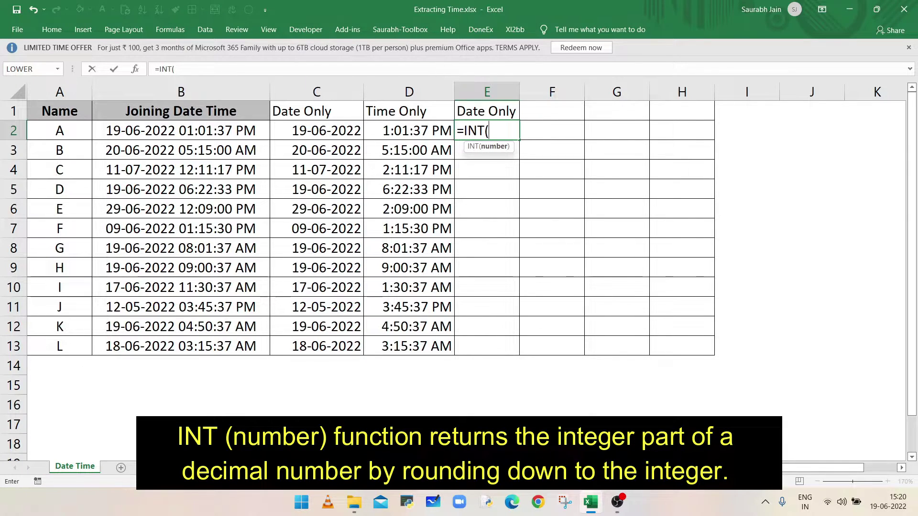
{"action": "left_click", "coordinate": [181, 130]}
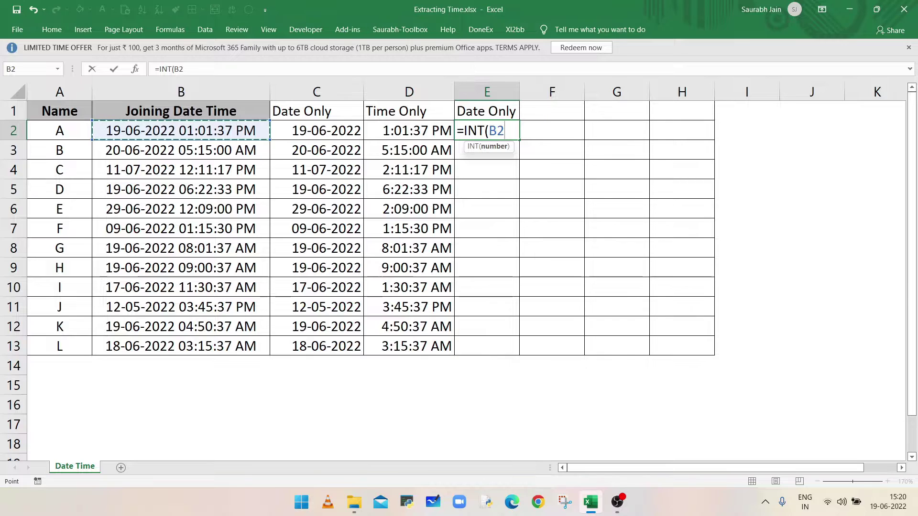
{"action": "type", "text": ")"}
{"action": "key", "text": "Return"}
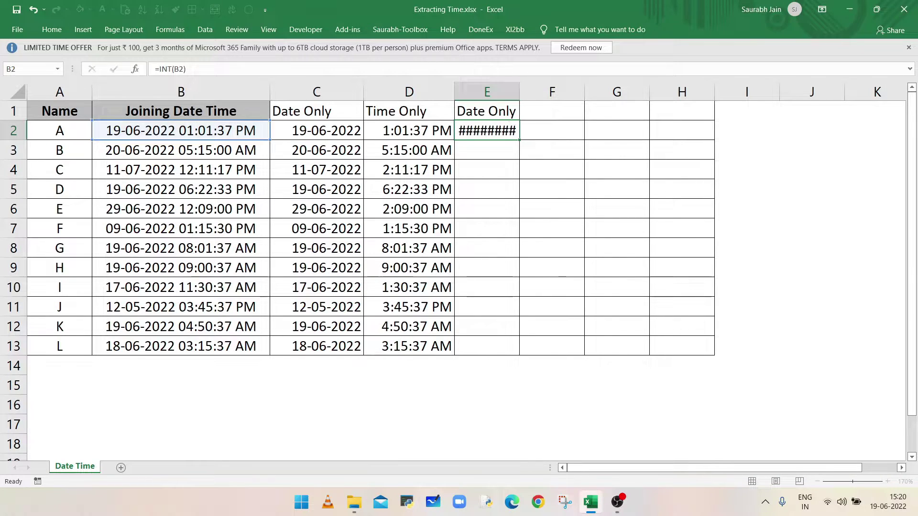
{"action": "key", "text": "Up"}
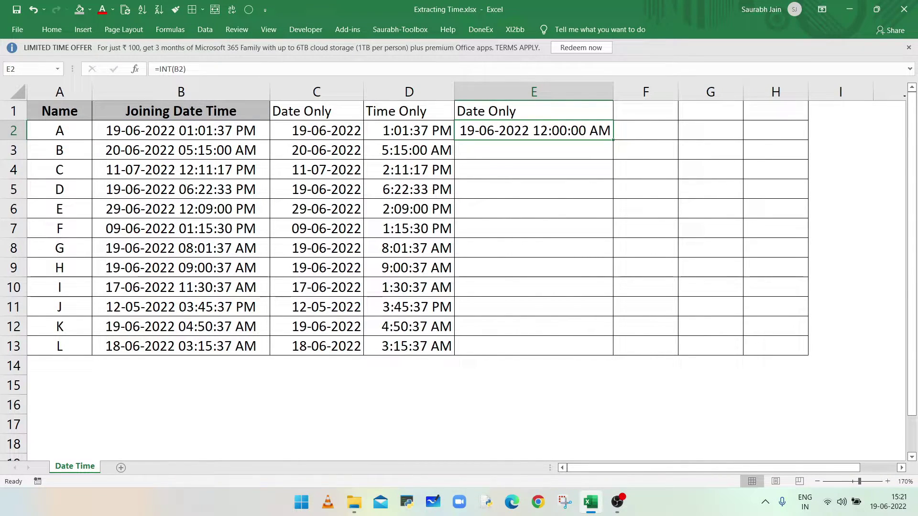
{"action": "double_click", "coordinate": [612, 140]}
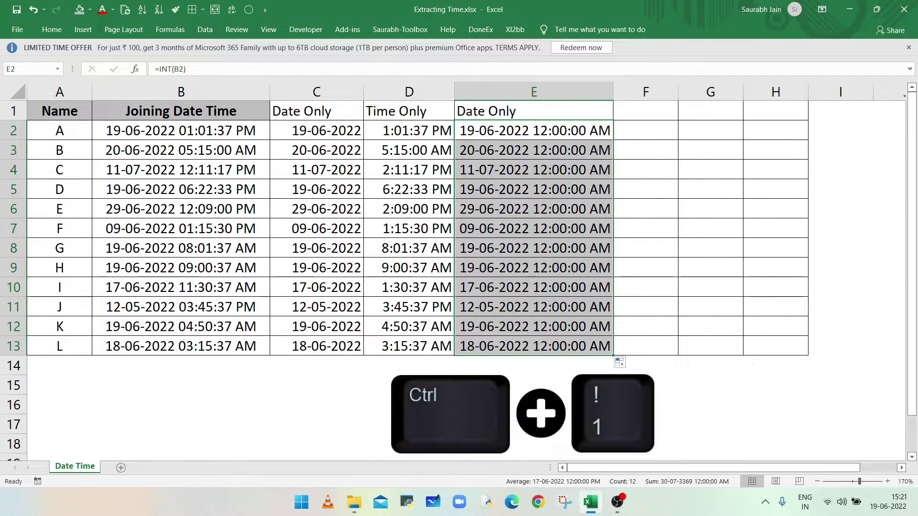
Format E2:E13 with the 14-03-2012 date type and autofit column E
{"action": "key", "text": "ctrl+1"}
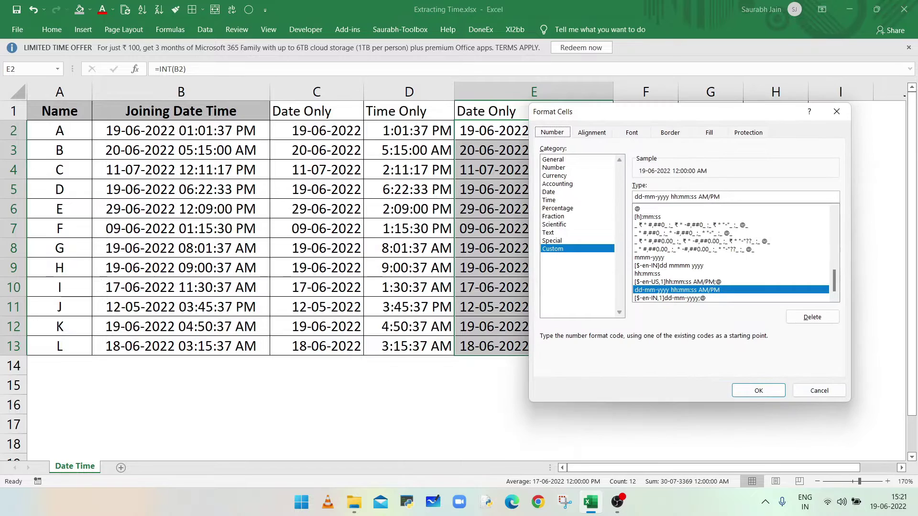
{"action": "left_click", "coordinate": [548, 192]}
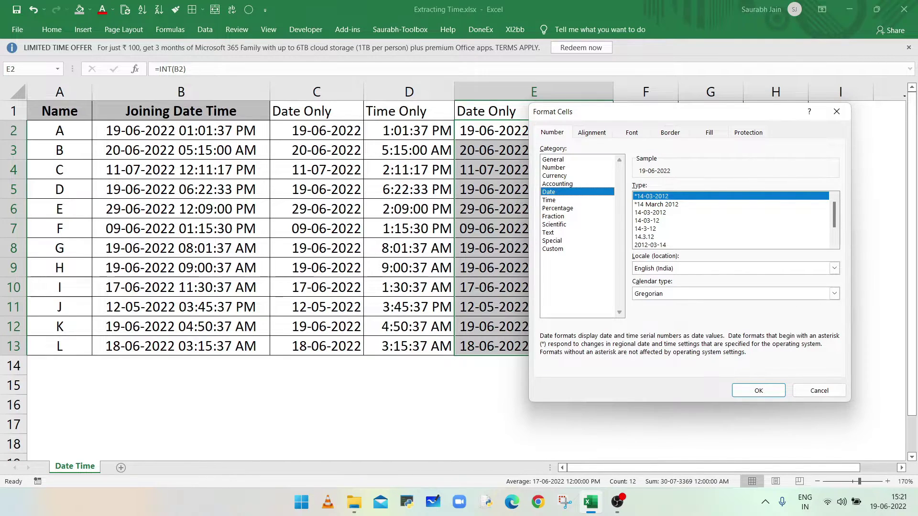
{"action": "left_click", "coordinate": [650, 212]}
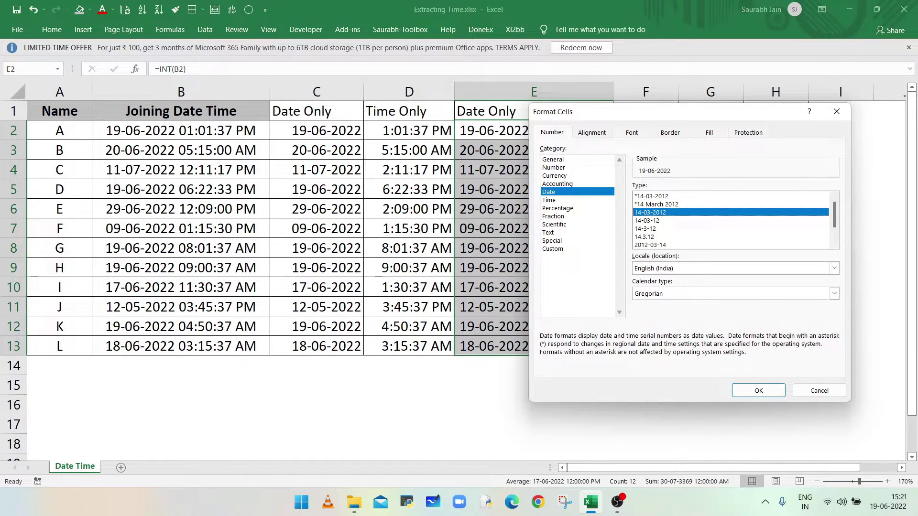
{"action": "key", "text": "Return"}
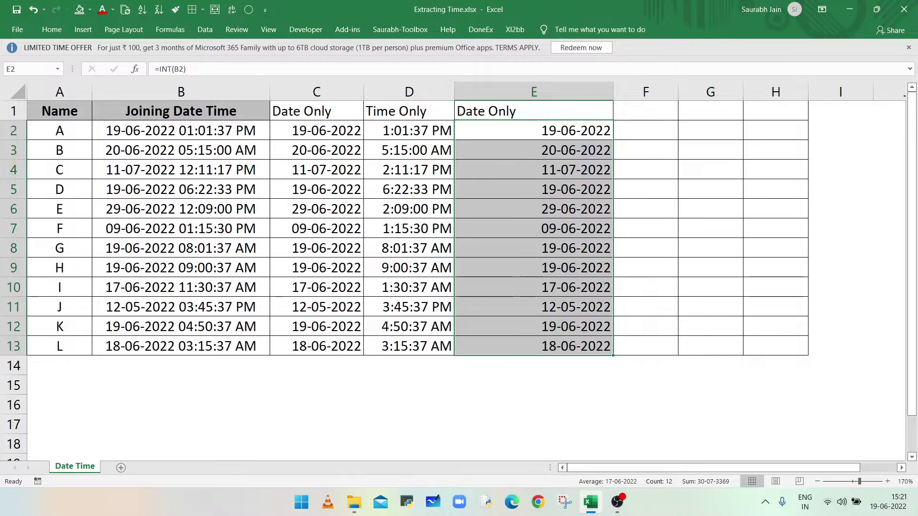
{"action": "double_click", "coordinate": [613, 92]}
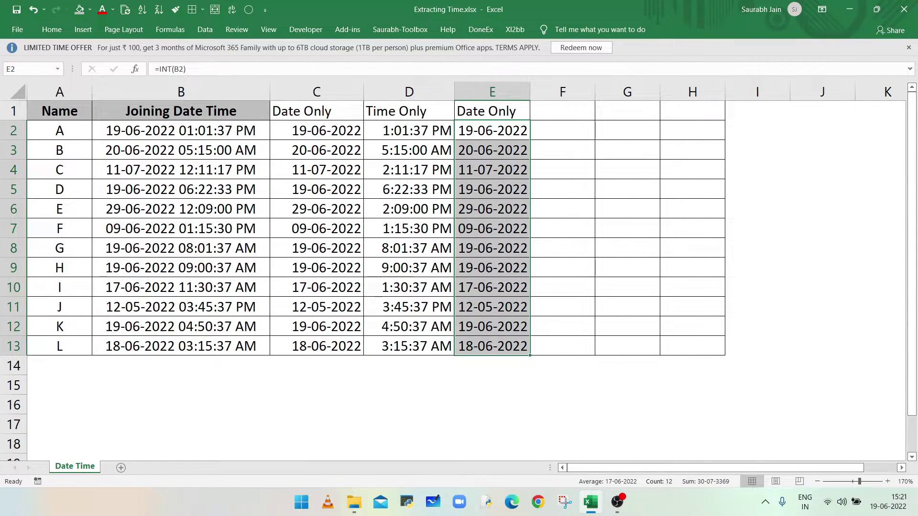
Head column F 'Time Only' and enter =B2-INT(B2) in F2
{"action": "left_click", "coordinate": [562, 111]}
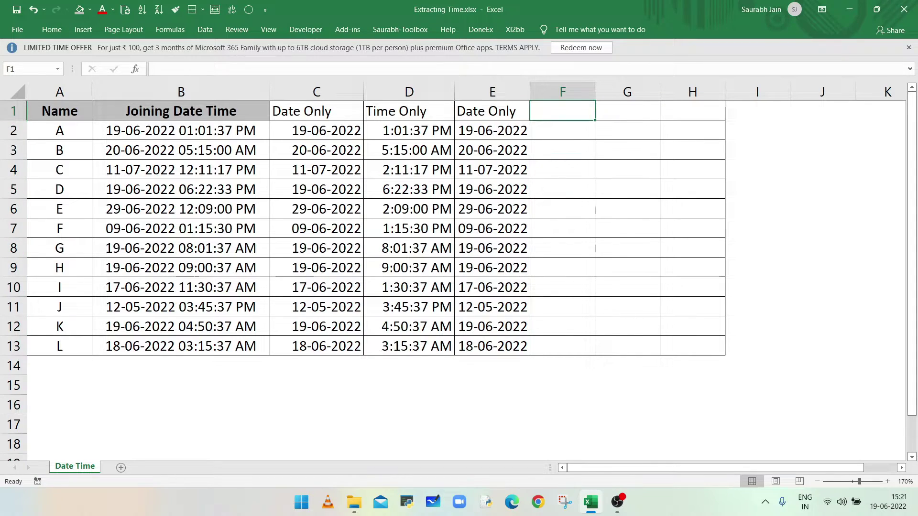
{"action": "type", "text": "Time Only"}
{"action": "key", "text": "Return"}
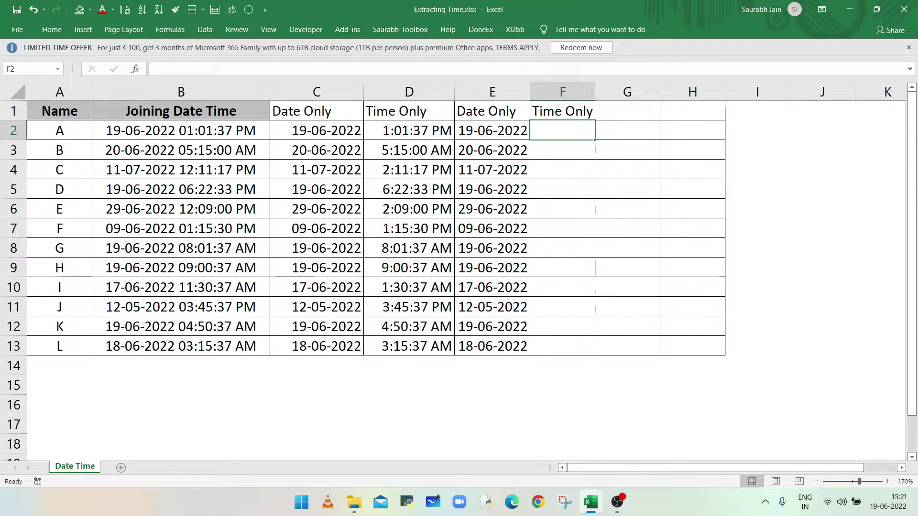
{"action": "type", "text": "="}
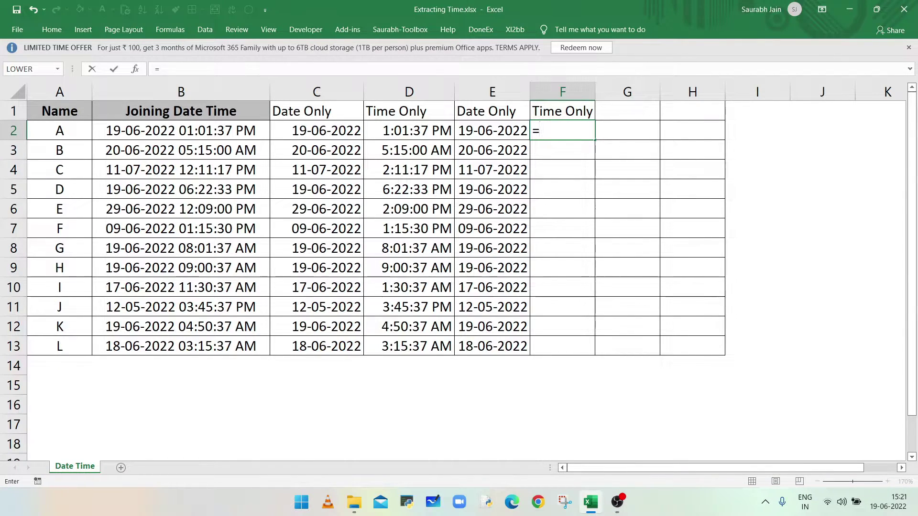
{"action": "key", "text": "Left"}
{"action": "key", "text": "Left"}
{"action": "key", "text": "Left"}
{"action": "key", "text": "Left"}
{"action": "type", "text": "-INT"}
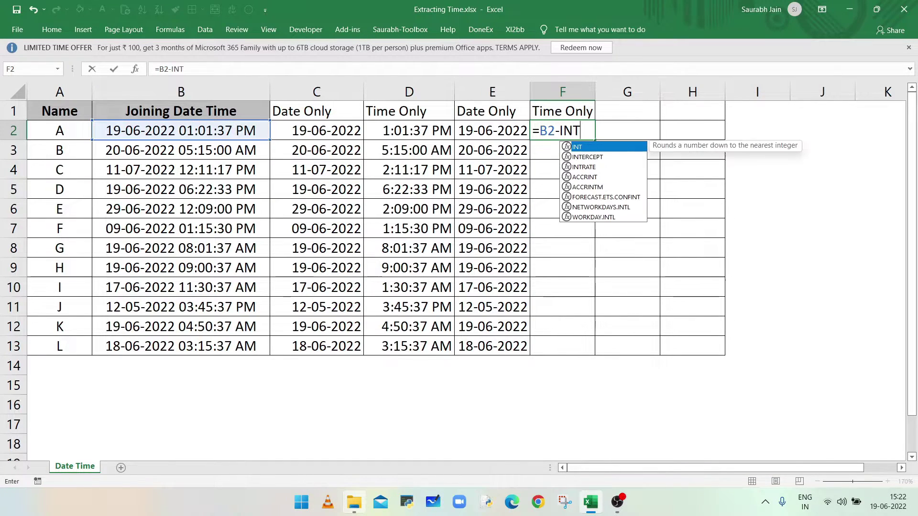
{"action": "type", "text": "("}
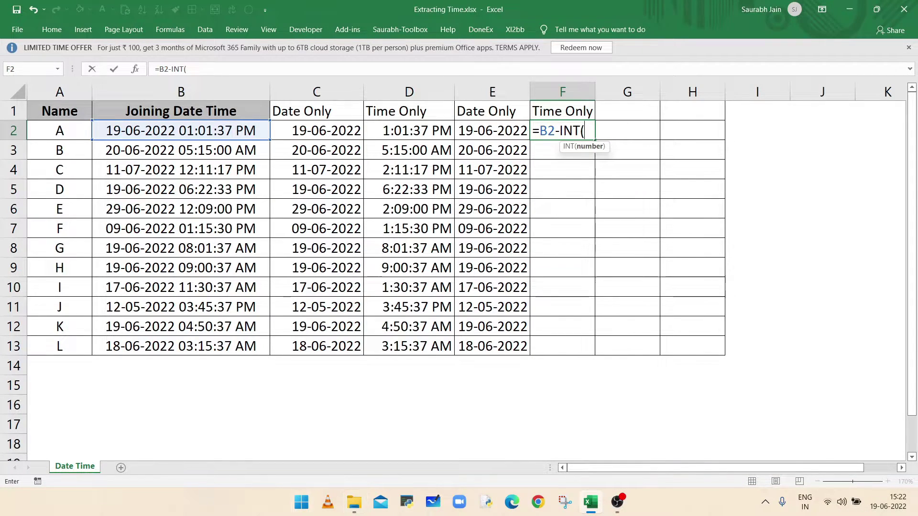
{"action": "key", "text": "Left"}
{"action": "key", "text": "Left"}
{"action": "key", "text": "Left"}
{"action": "key", "text": "Left"}
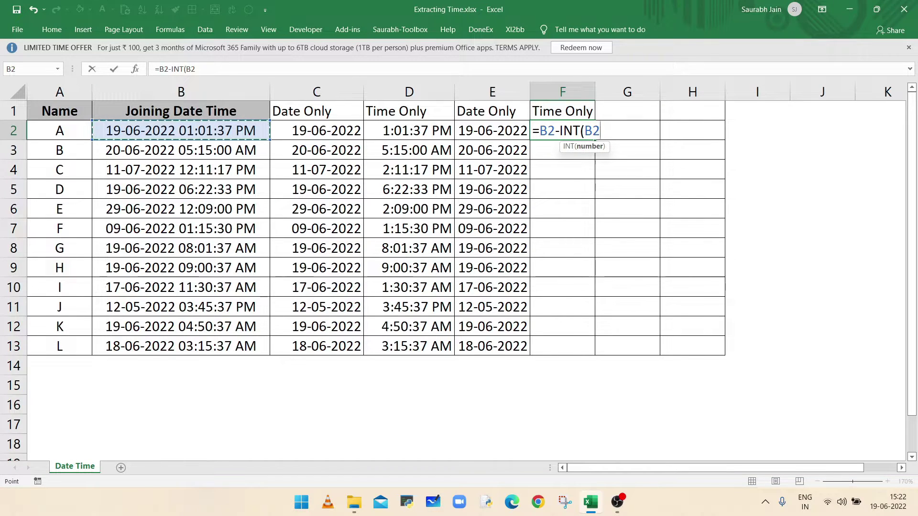
{"action": "type", "text": ")"}
{"action": "key", "text": "Return"}
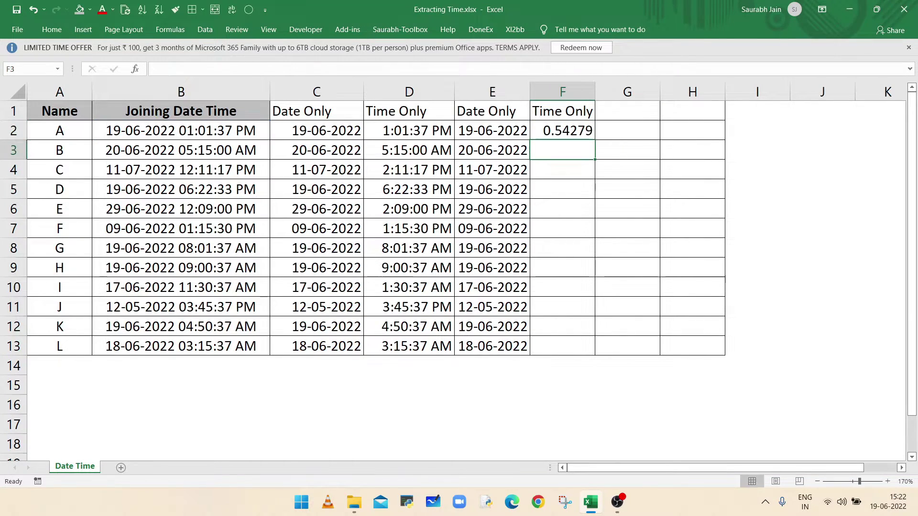
Widen column F and copy the =B2-INT(B2) formula down to F13
{"action": "double_click", "coordinate": [595, 92]}
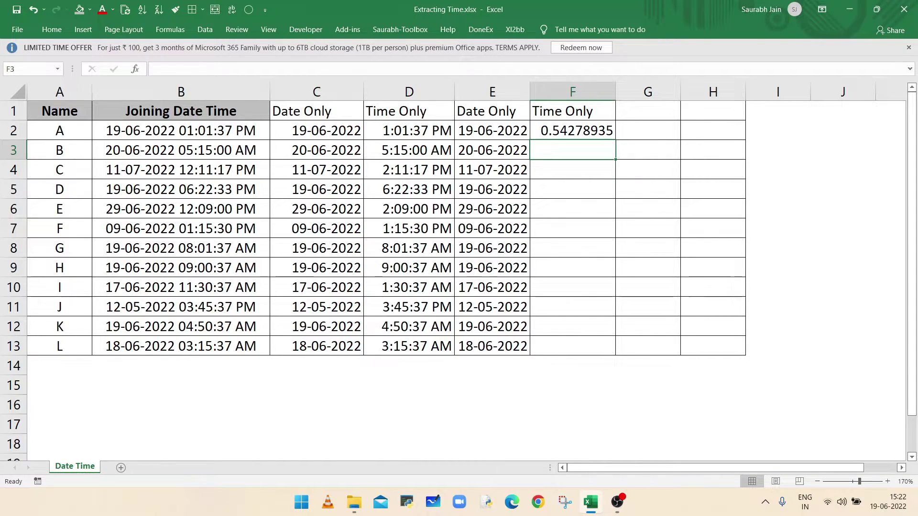
{"action": "key", "text": "Up"}
{"action": "double_click", "coordinate": [615, 140]}
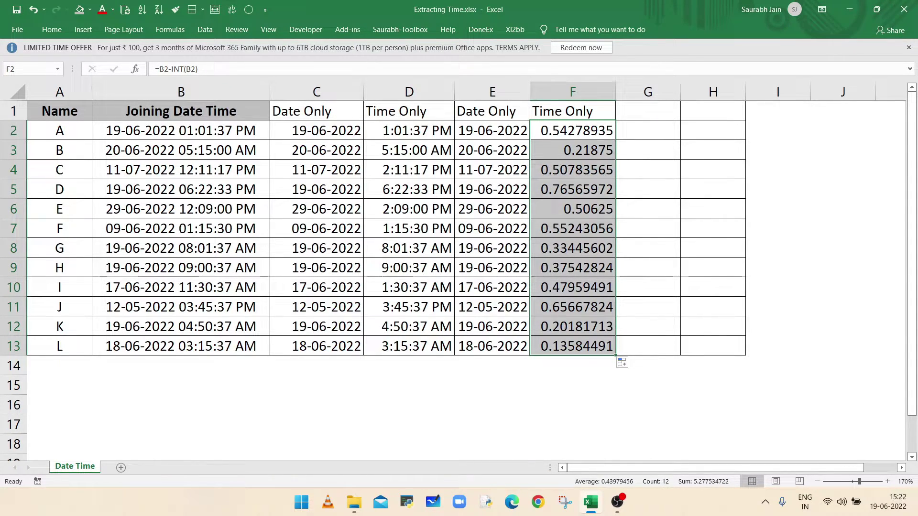
{"action": "key", "text": "ctrl+1"}
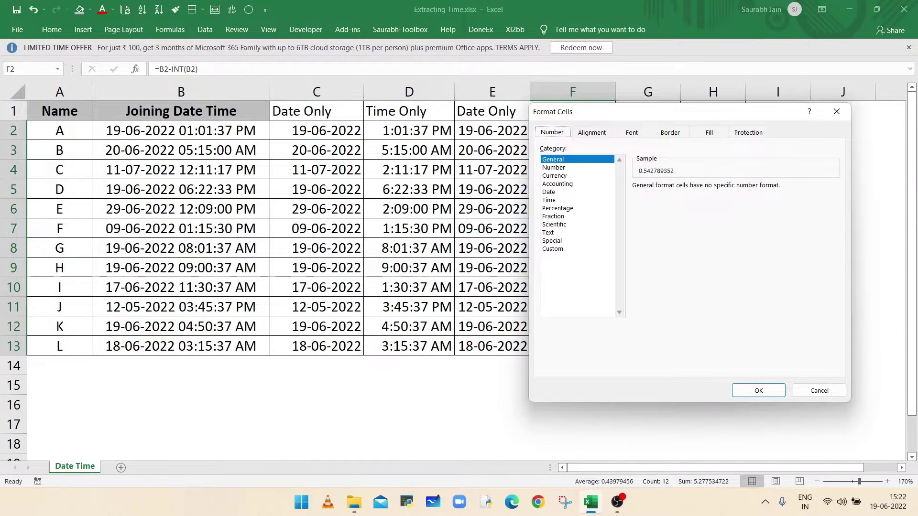
Apply the 01:30:55 PM time format to F2:F13
{"action": "left_click_drag", "start_coordinate": [633, 115], "coordinate": [205, 114]}
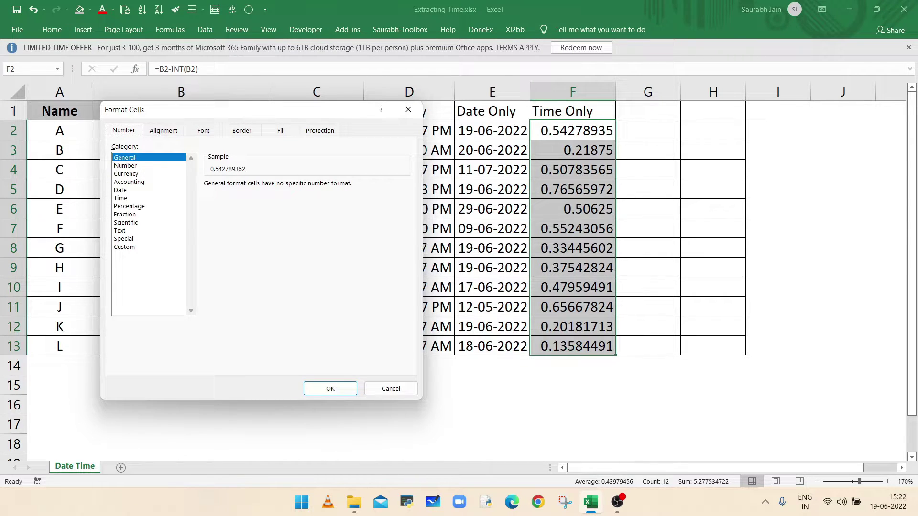
{"action": "left_click", "coordinate": [121, 198]}
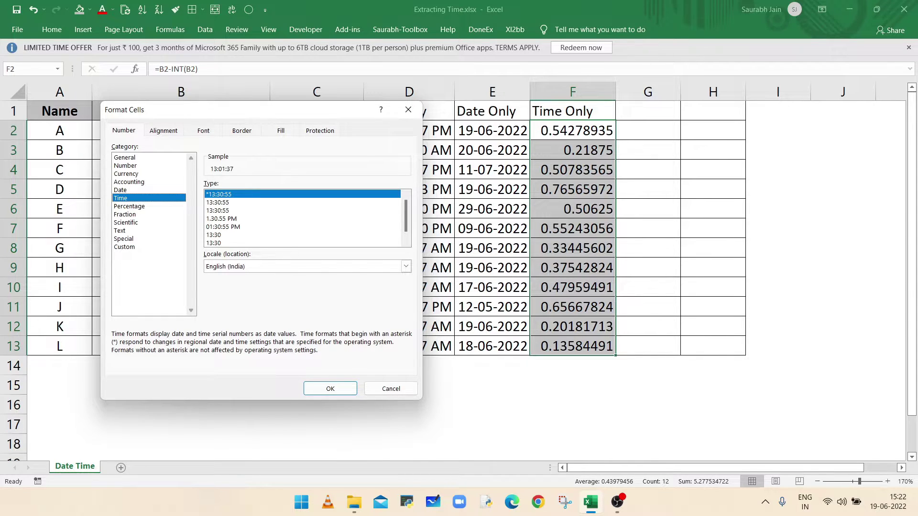
{"action": "left_click", "coordinate": [223, 227]}
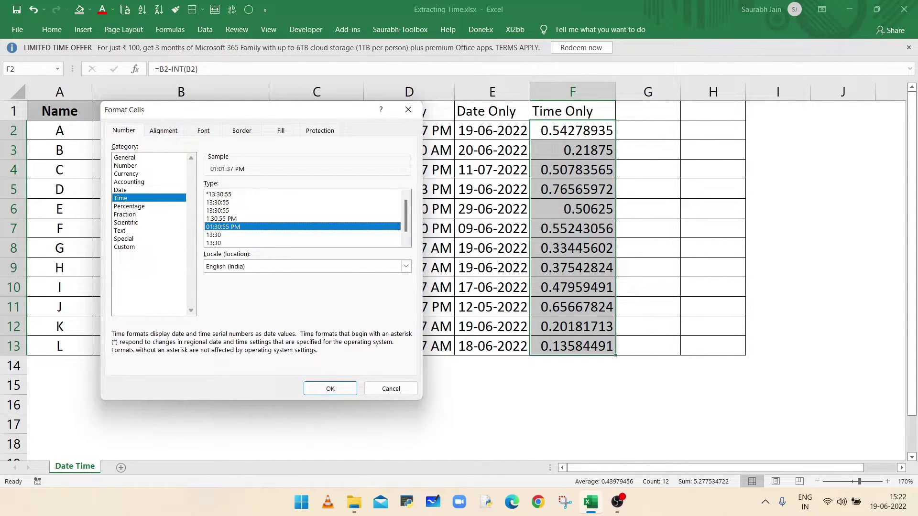
{"action": "left_click", "coordinate": [330, 388]}
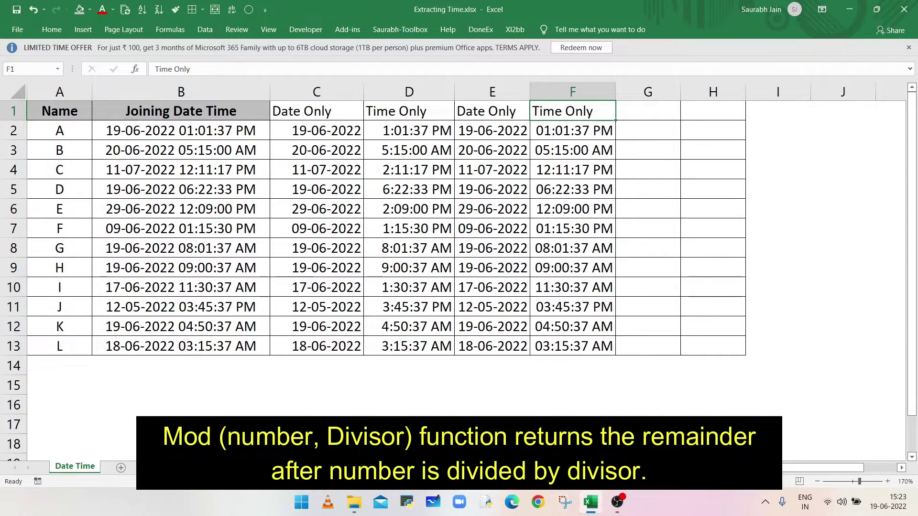
Head column G 'Time Only' and enter =MOD(B2,1) in G2
{"action": "left_click", "coordinate": [647, 111]}
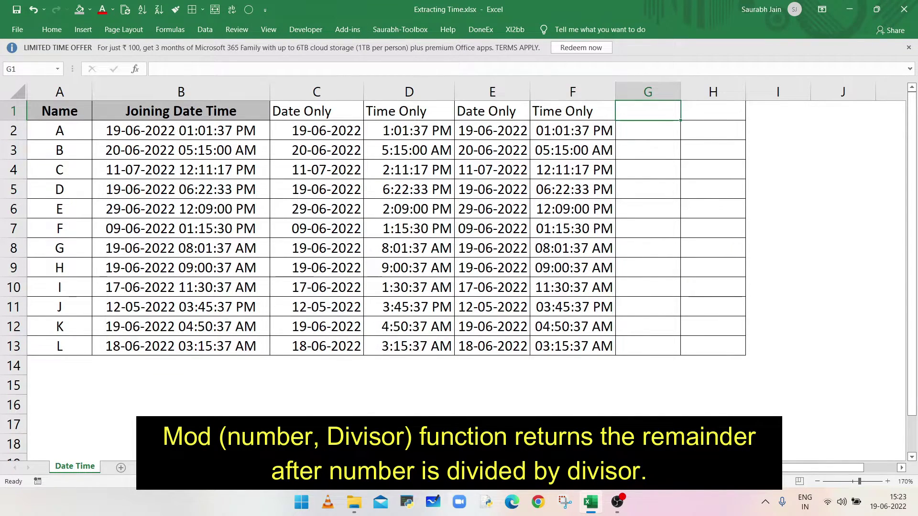
{"action": "type", "text": "Time Only"}
{"action": "key", "text": "Return"}
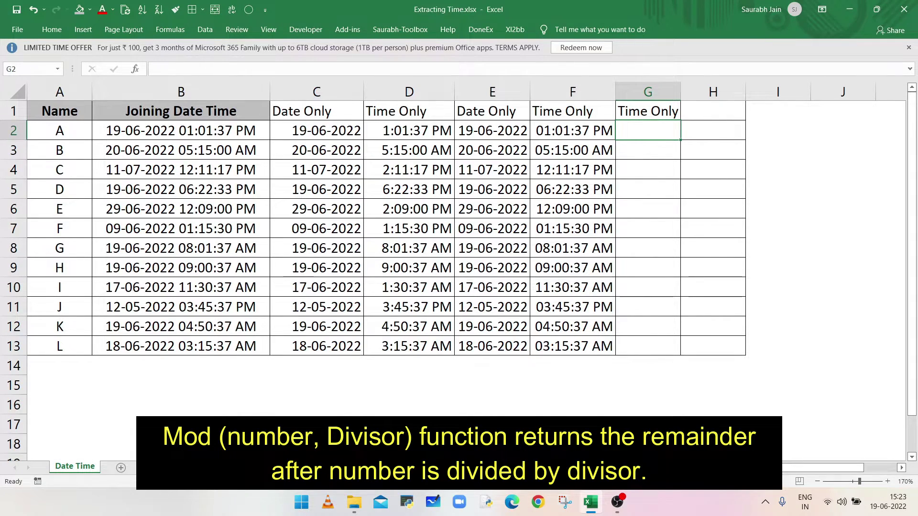
{"action": "type", "text": "=MOD"}
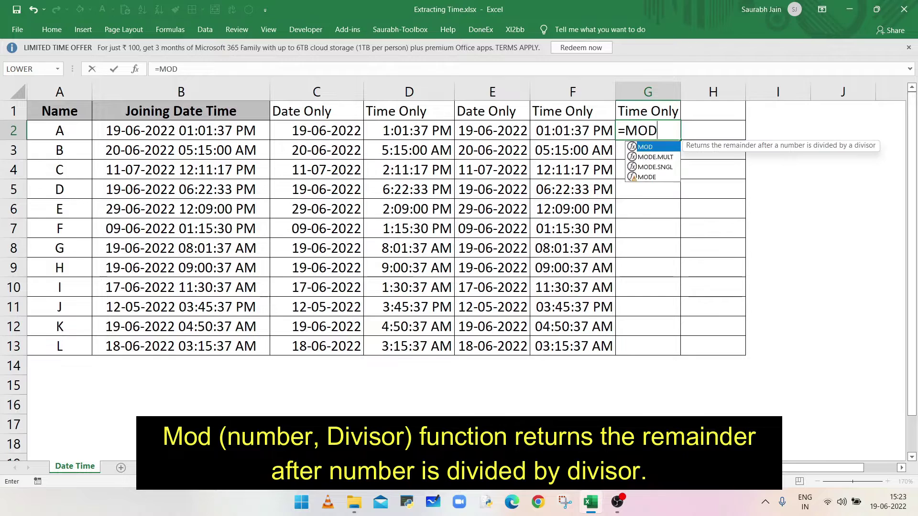
{"action": "type", "text": "("}
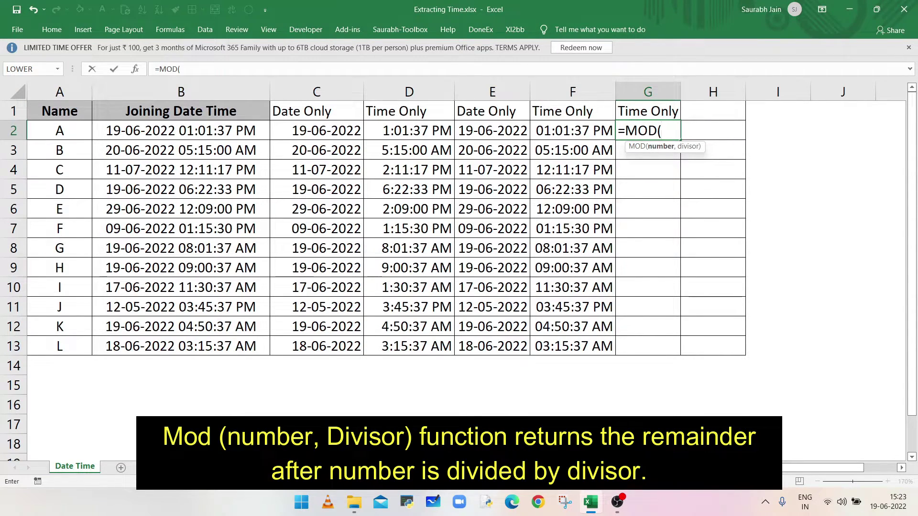
{"action": "left_click", "coordinate": [181, 130]}
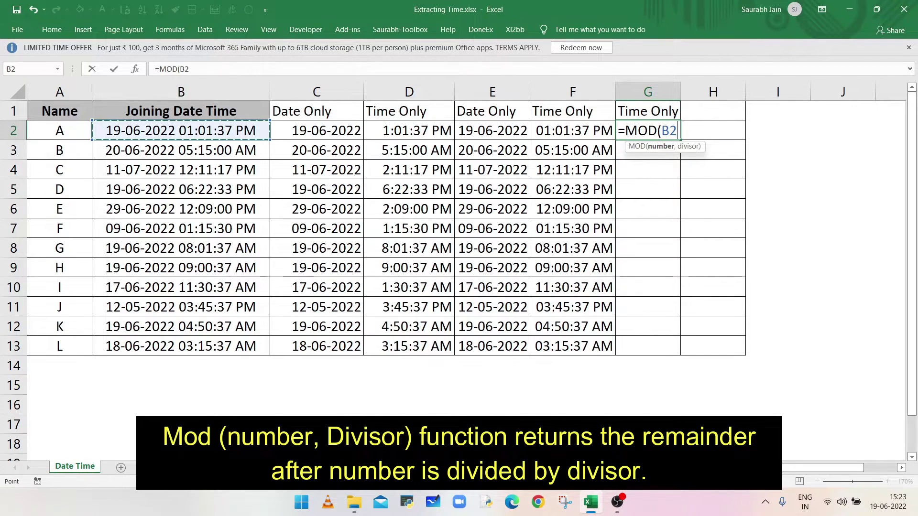
{"action": "type", "text": ","}
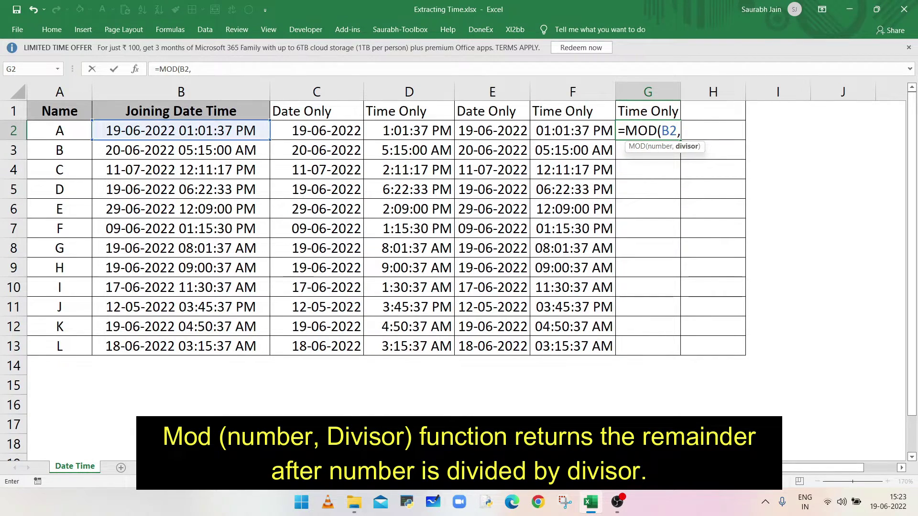
{"action": "type", "text": "1)"}
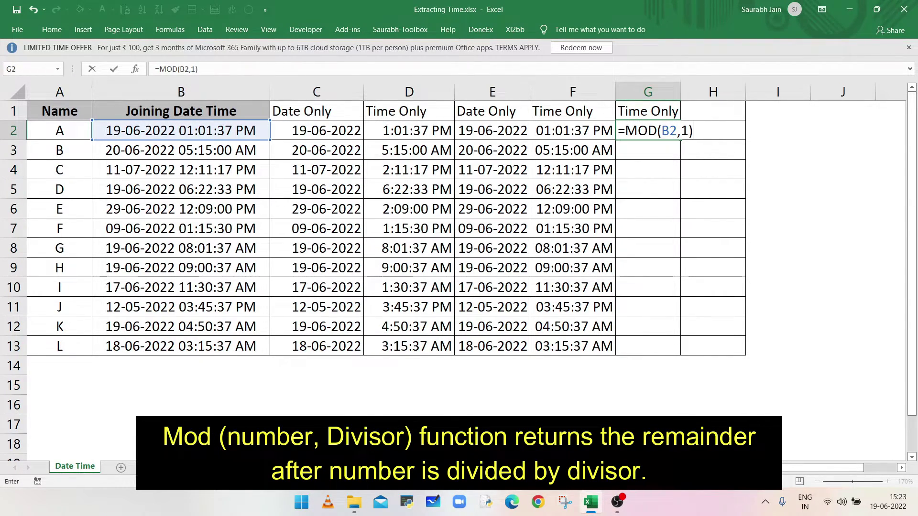
{"action": "key", "text": "Return"}
{"action": "key", "text": "Up"}
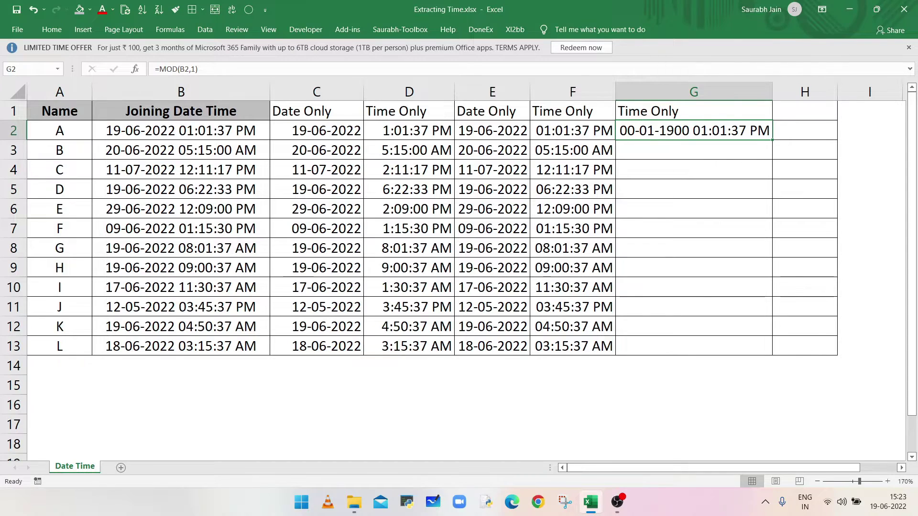
Copy =MOD(B2,1) down to G13, format it as 01:30:55 PM time, and autofit column G
{"action": "double_click", "coordinate": [772, 140]}
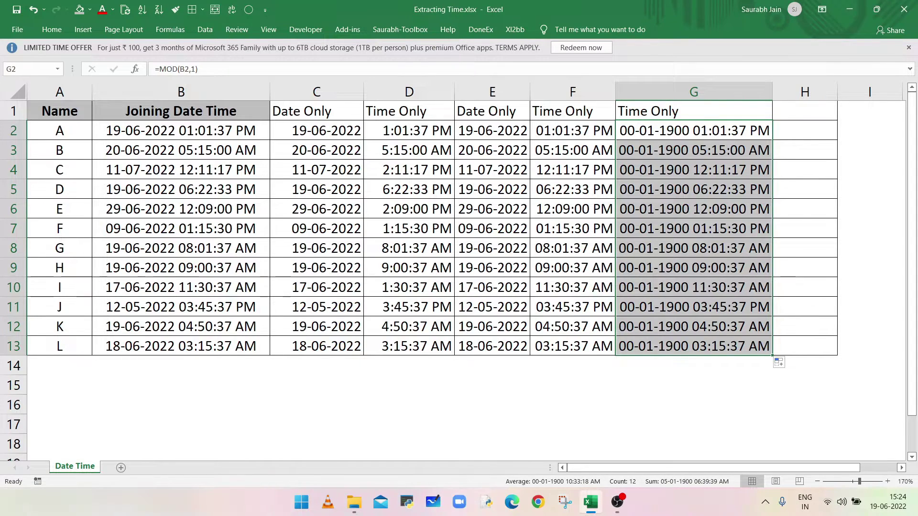
{"action": "key", "text": "ctrl+1"}
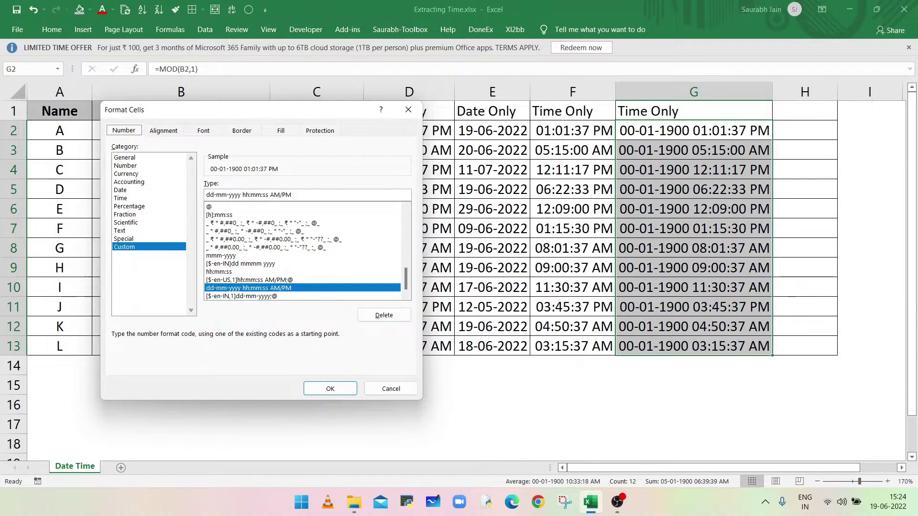
{"action": "left_click", "coordinate": [120, 199]}
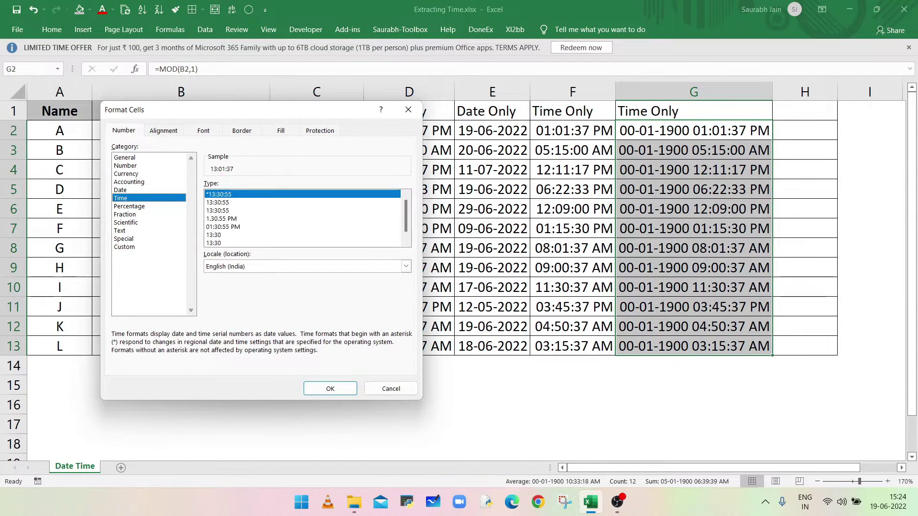
{"action": "left_click", "coordinate": [230, 227]}
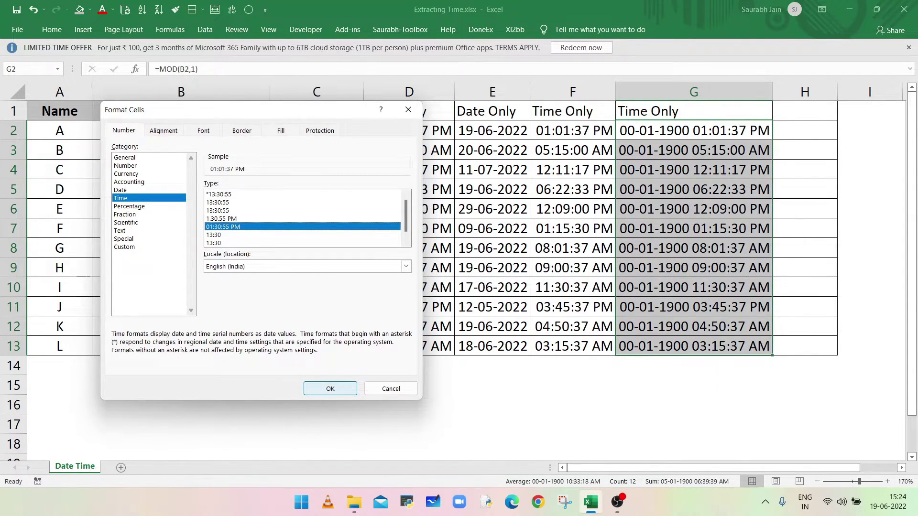
{"action": "left_click", "coordinate": [330, 388]}
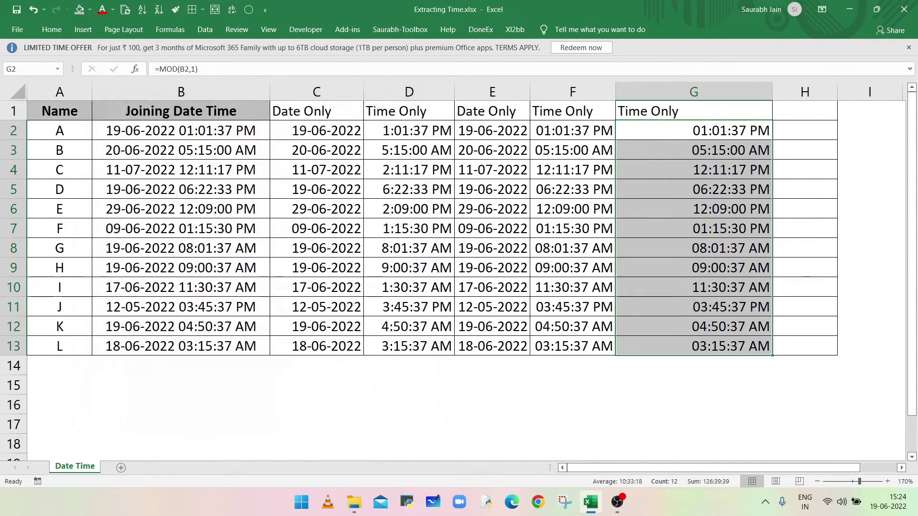
{"action": "double_click", "coordinate": [772, 92]}
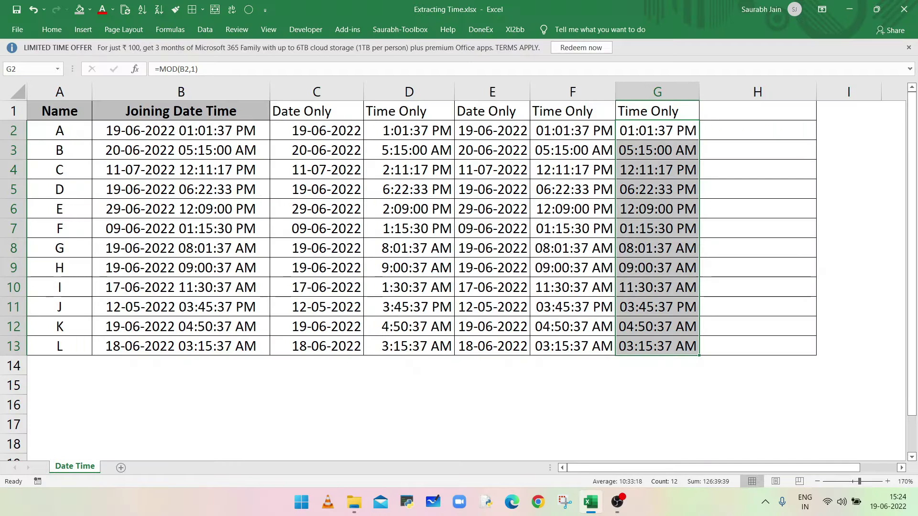
Type the header 'Time only' in H1
{"action": "left_click", "coordinate": [758, 111]}
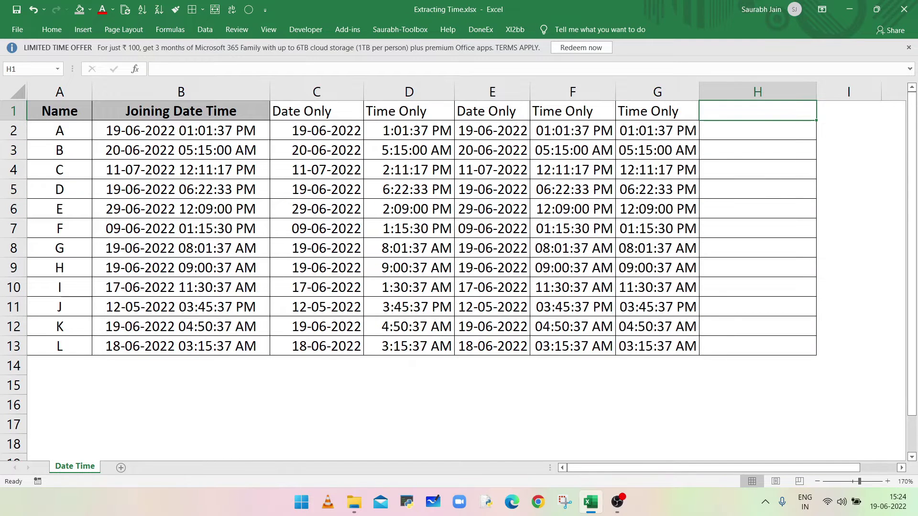
{"action": "type", "text": "Time o"}
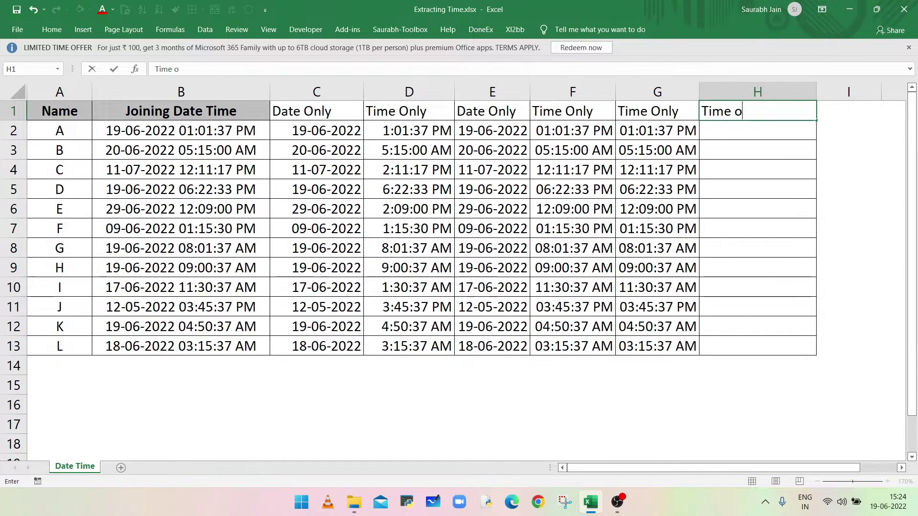
{"action": "type", "text": "nly"}
{"action": "key", "text": "Return"}
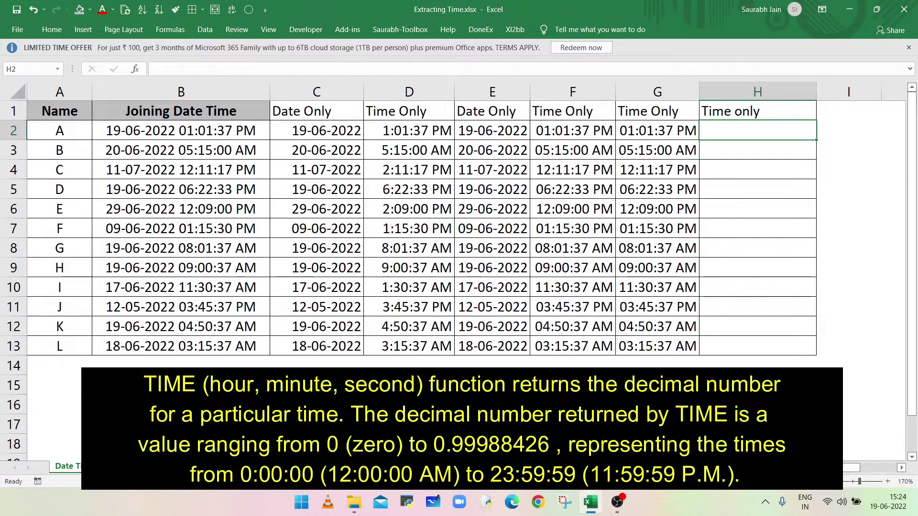
Enter =TIME(HOUR(B2),MINUTE(B2),SECOND(B2)) in H2
{"action": "type", "text": "="}
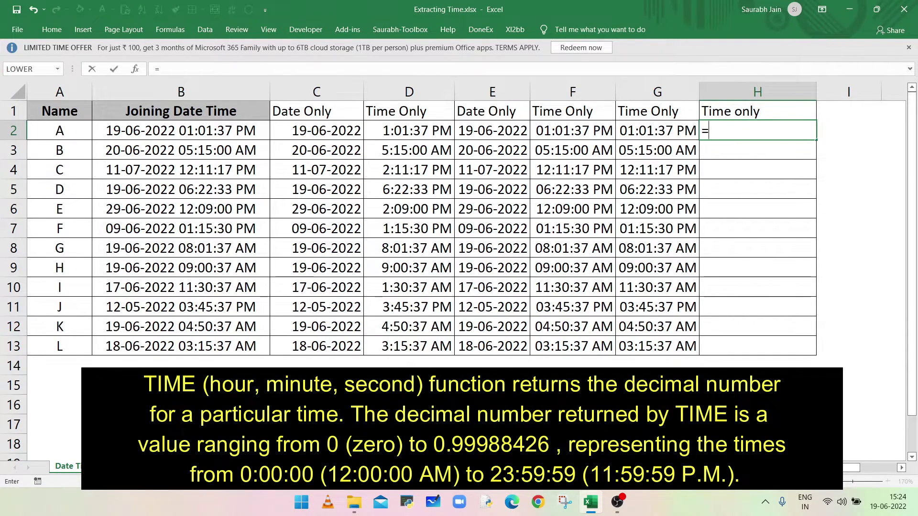
{"action": "type", "text": "TIME"}
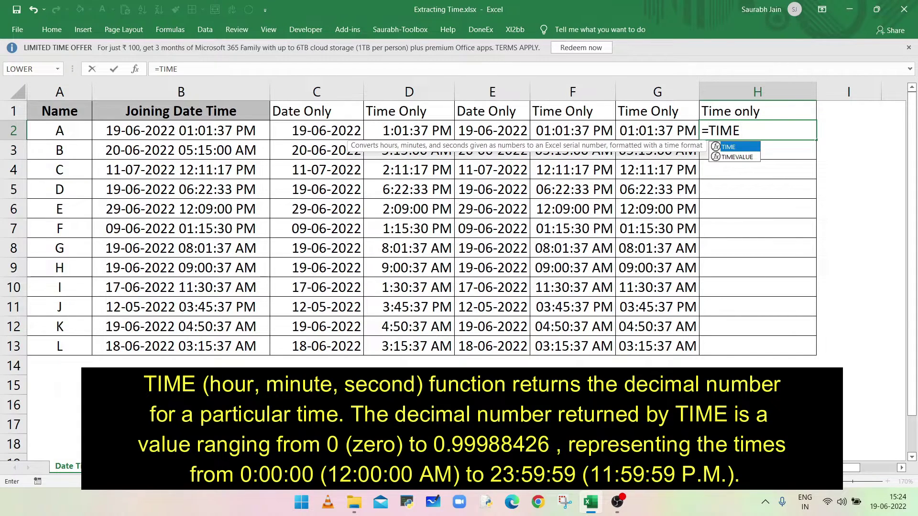
{"action": "type", "text": "("}
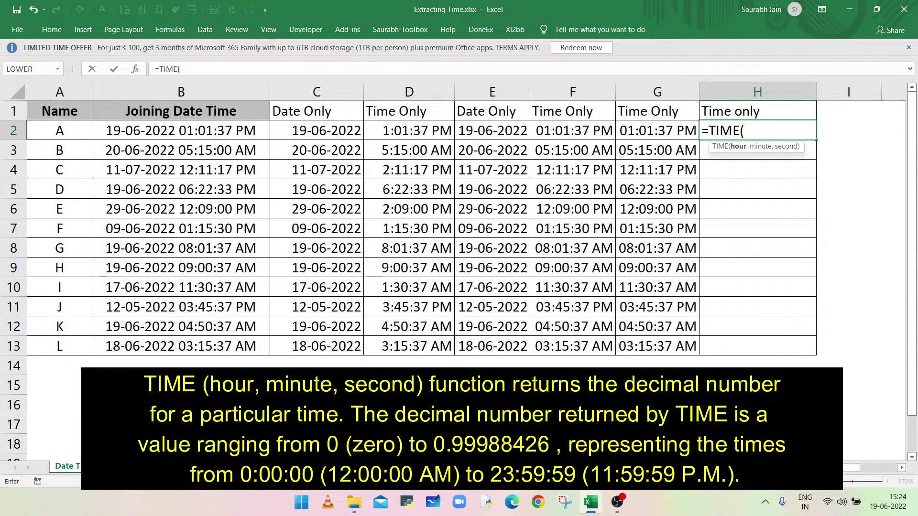
{"action": "type", "text": "HOUR"}
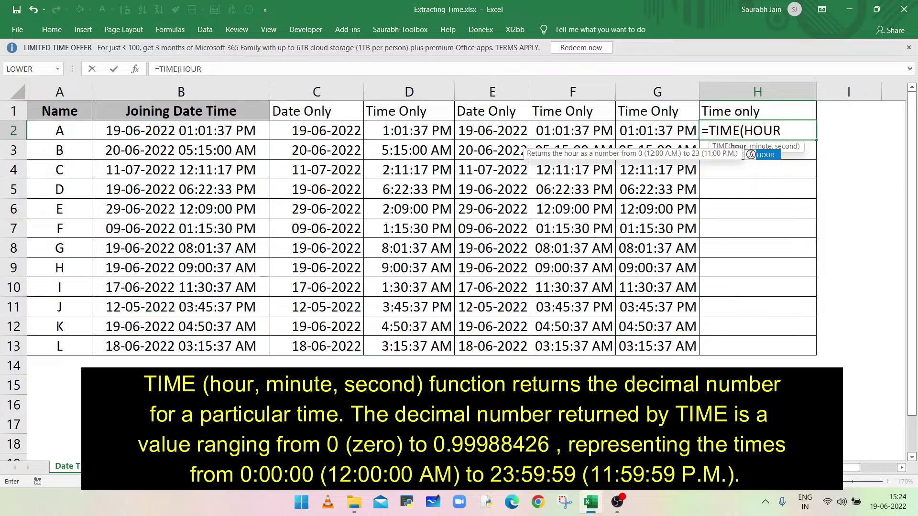
{"action": "type", "text": "("}
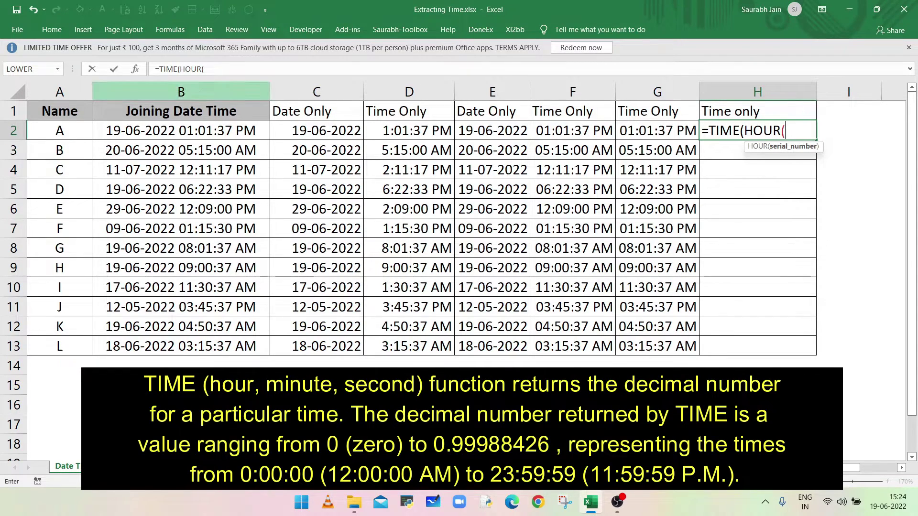
{"action": "left_click", "coordinate": [180, 131]}
{"action": "type", "text": ")"}
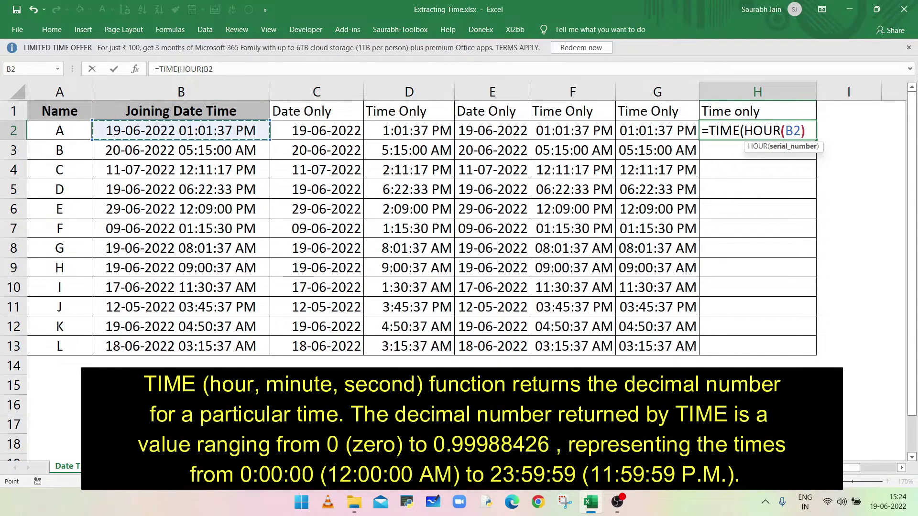
{"action": "type", "text": ","}
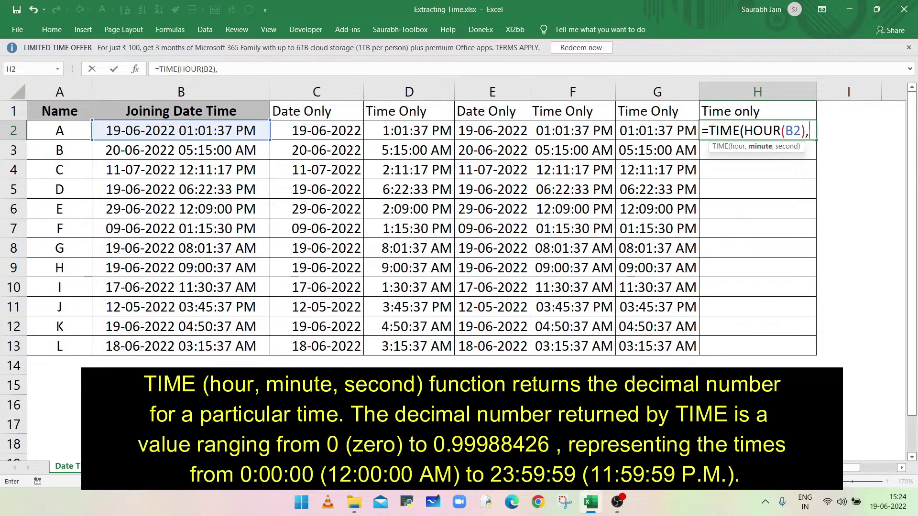
{"action": "type", "text": "MINUTE("}
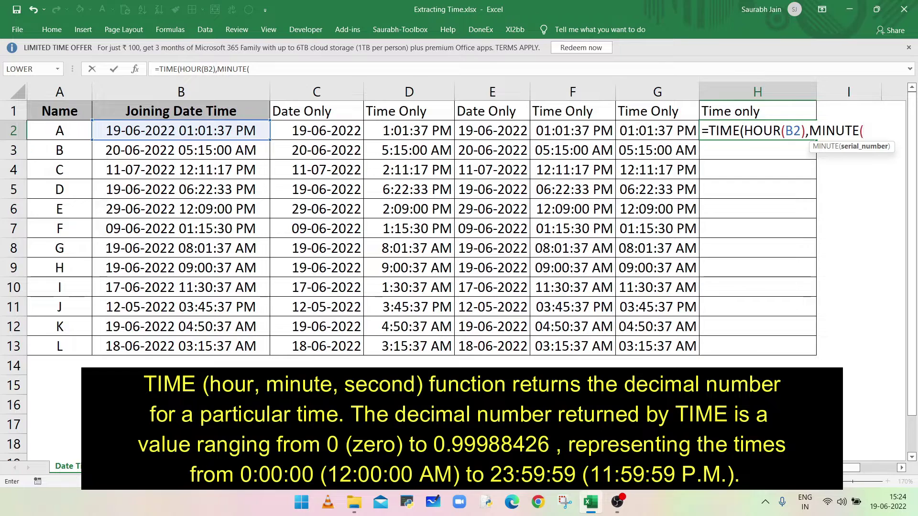
{"action": "left_click", "coordinate": [181, 130]}
{"action": "type", "text": ")"}
{"action": "type", "text": ",SE"}
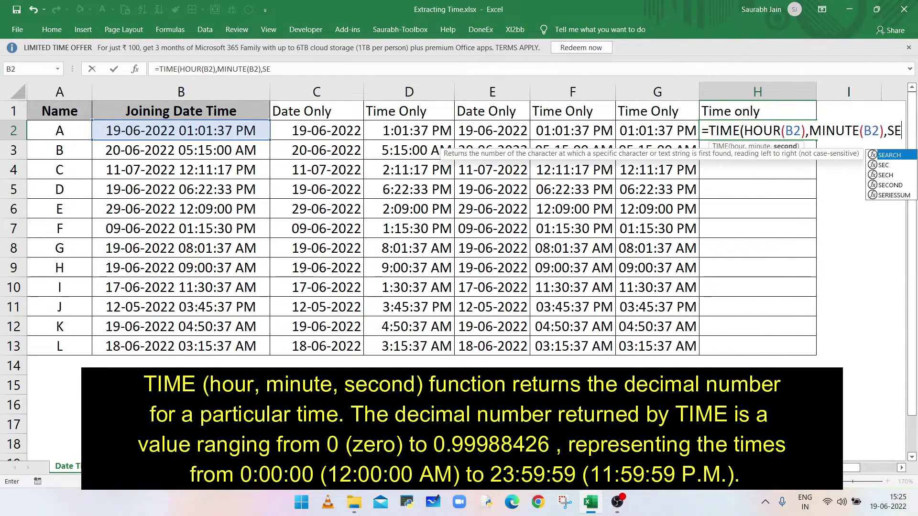
{"action": "type", "text": "COND"}
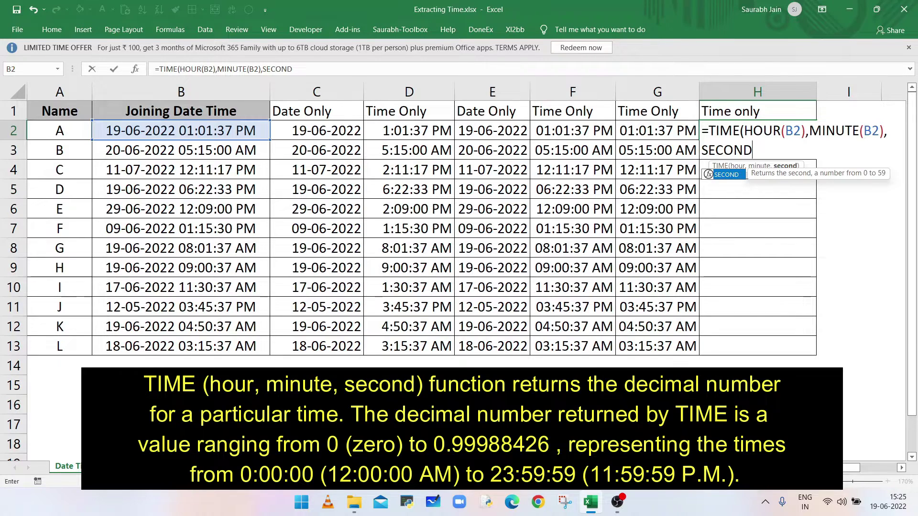
{"action": "type", "text": "("}
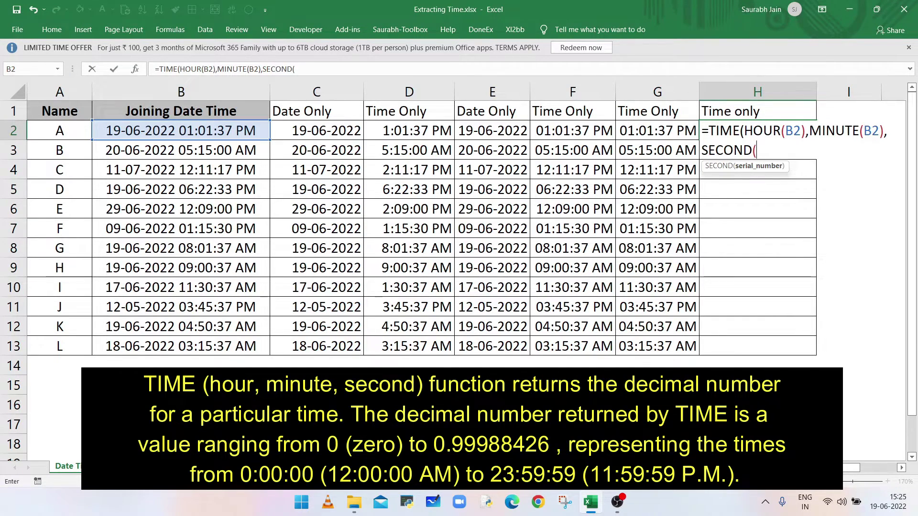
{"action": "left_click", "coordinate": [181, 130]}
{"action": "type", "text": ")"}
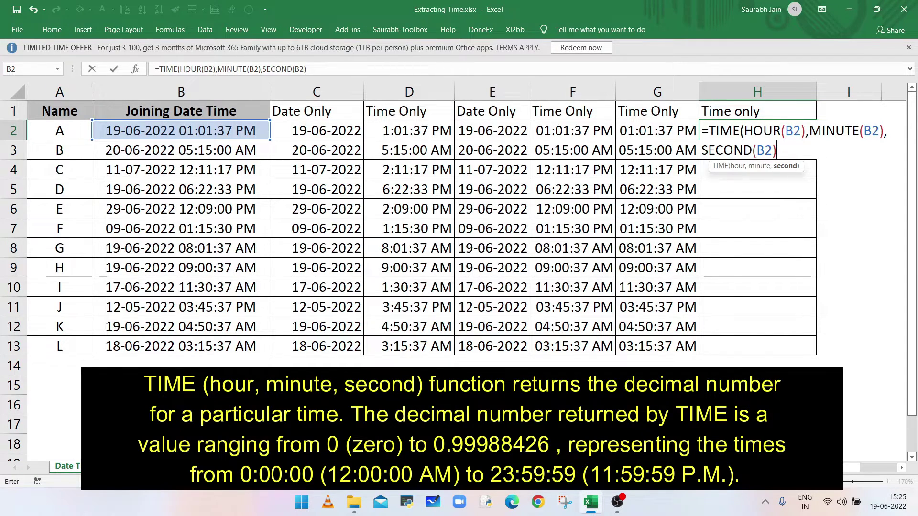
{"action": "key", "text": "Return"}
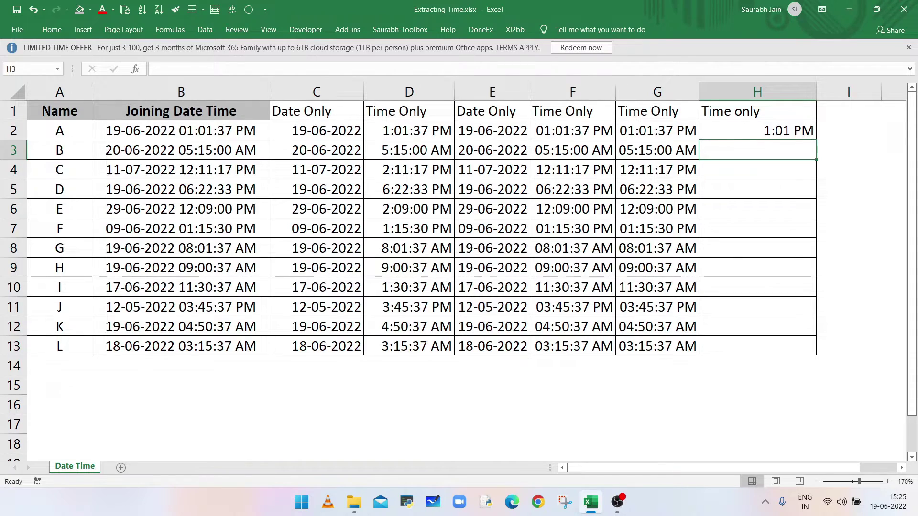
Copy the TIME formula down to H13 and format column H as h:mm:ss AM/PM
{"action": "key", "text": "Up"}
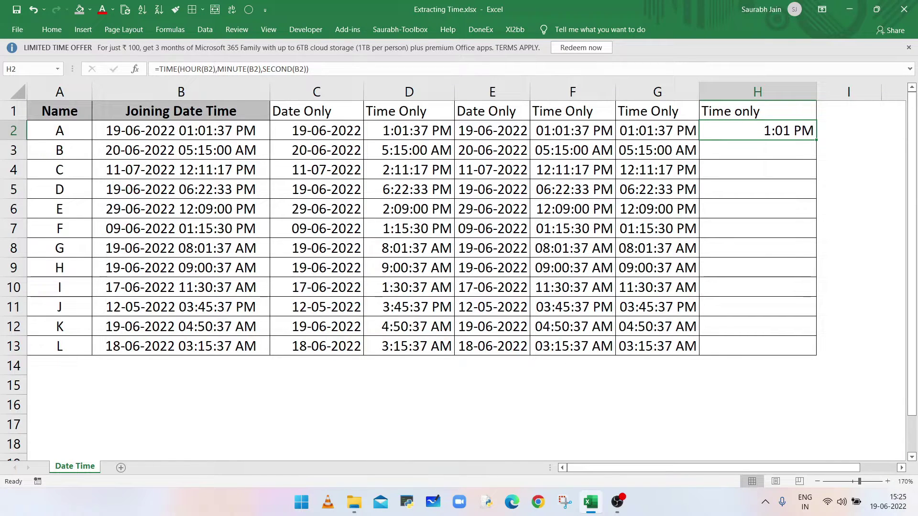
{"action": "double_click", "coordinate": [816, 139]}
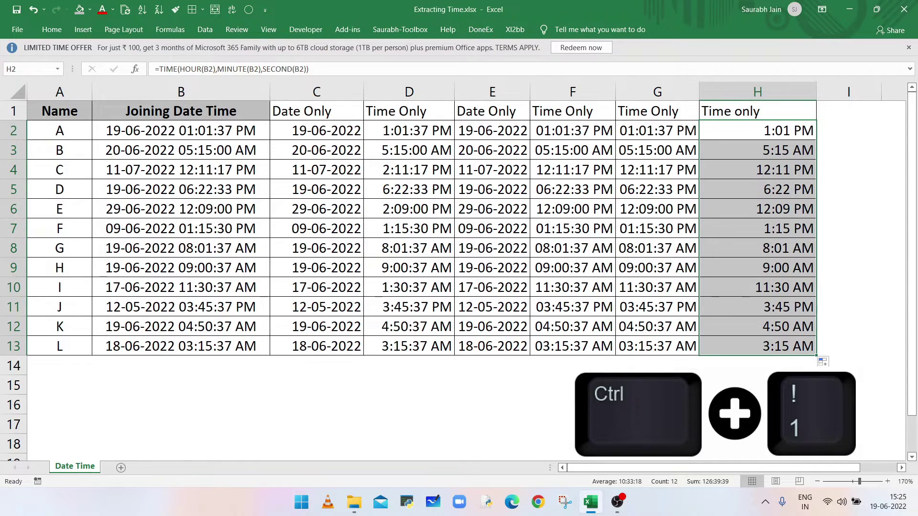
{"action": "key", "text": "ctrl+1"}
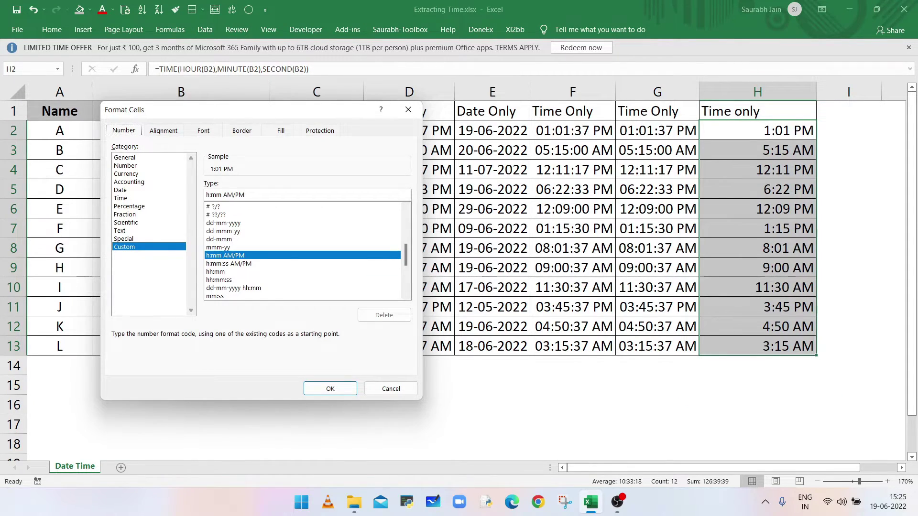
{"action": "left_click", "coordinate": [230, 264]}
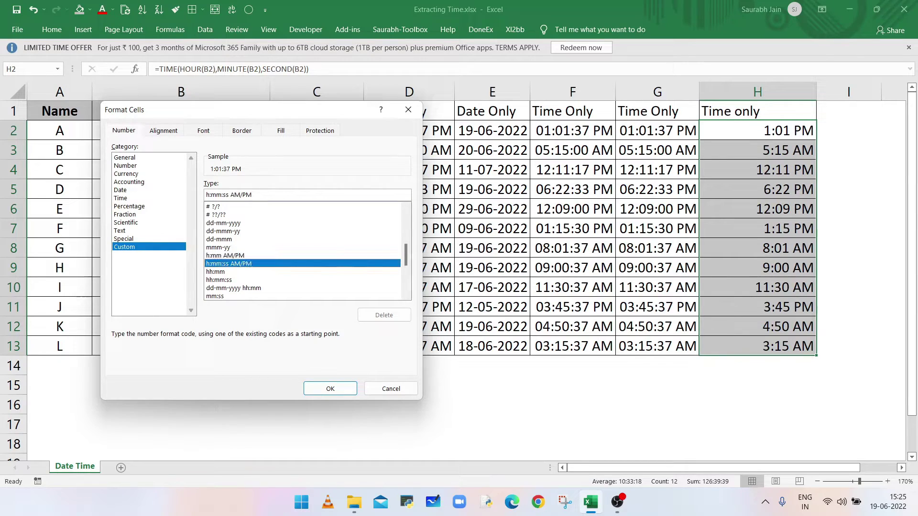
{"action": "left_click", "coordinate": [330, 389]}
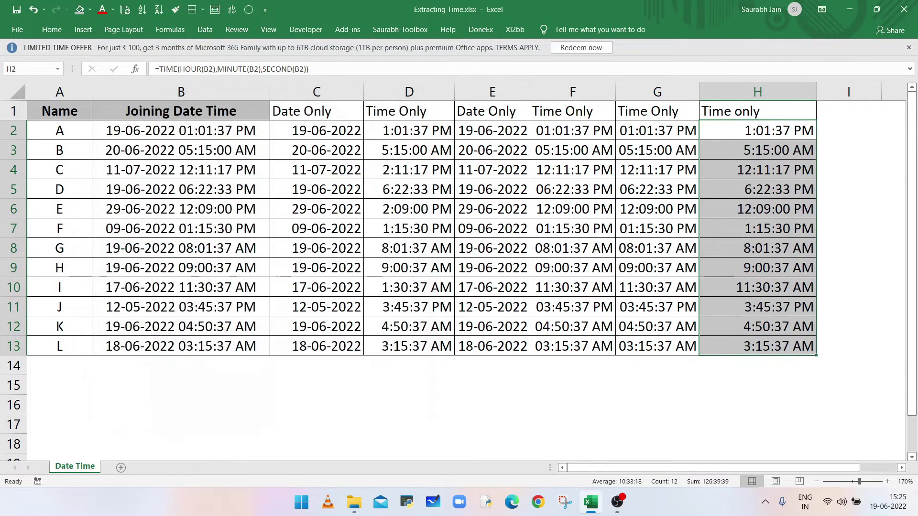